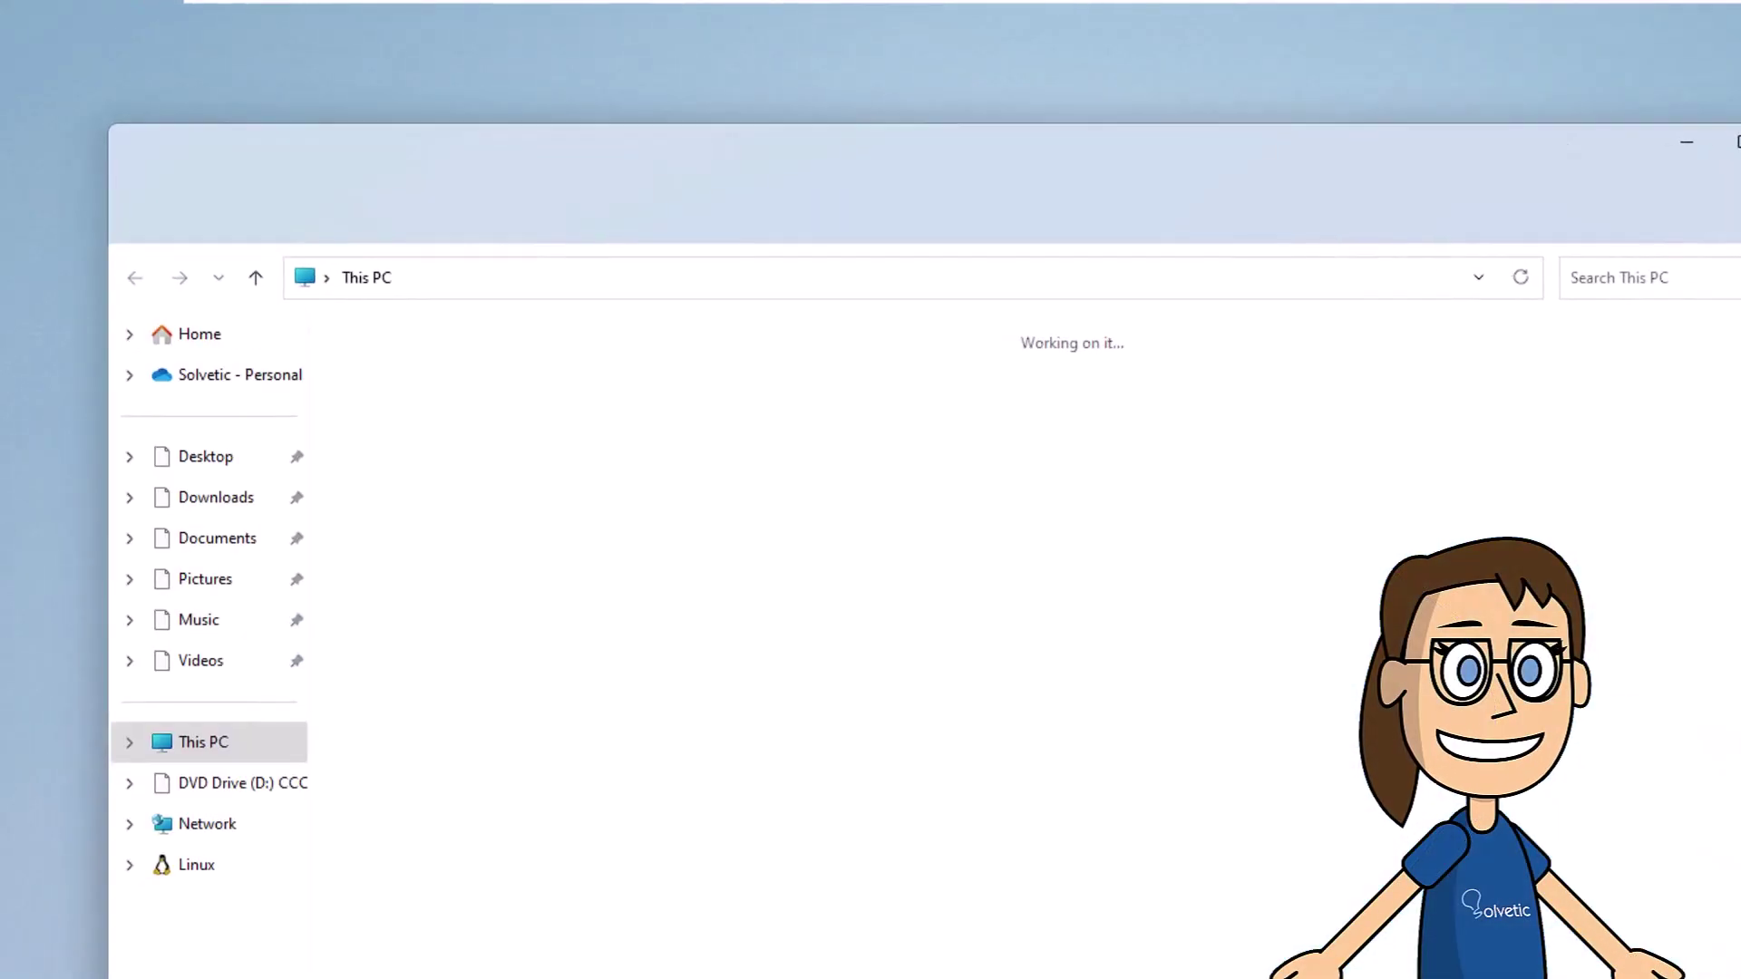
- Unblock the npp.8.5.4.Installer.x64 file in Downloads through its Properties dialog
{"action": "left_click", "coordinate": [211, 507]}
{"action": "left_click", "coordinate": [410, 415]}
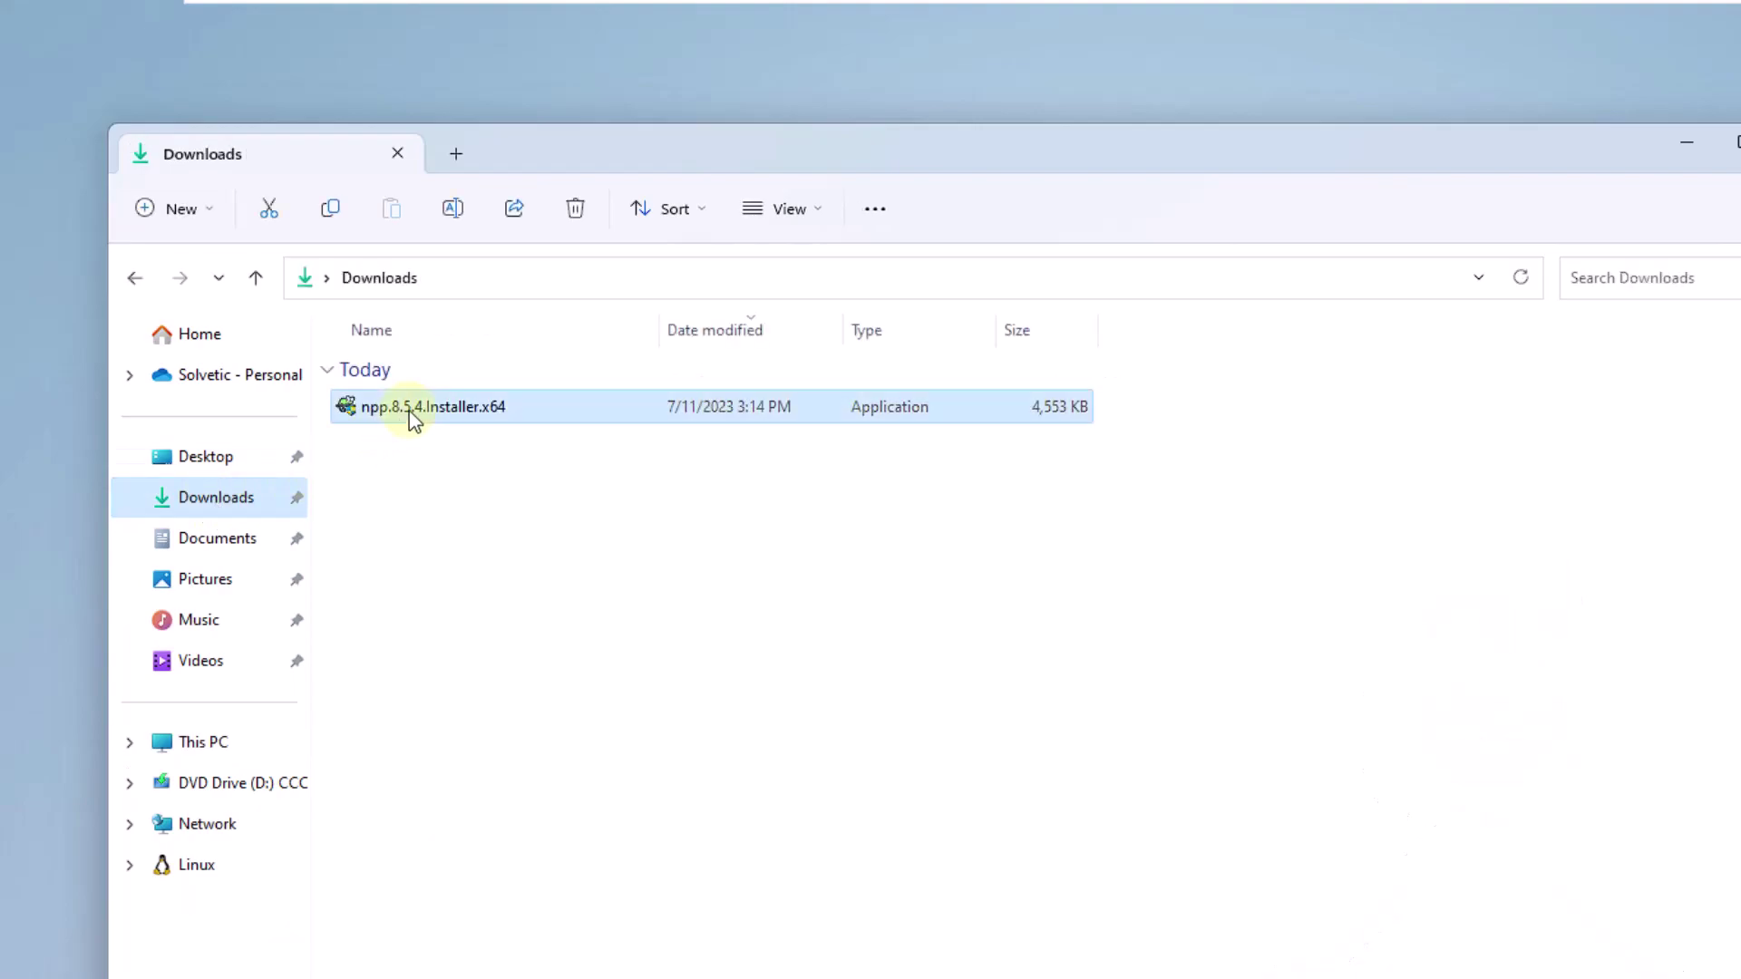
{"action": "right_click", "coordinate": [411, 414]}
{"action": "left_click", "coordinate": [607, 762]}
{"action": "left_click", "coordinate": [843, 782]}
{"action": "left_click", "coordinate": [987, 936]}
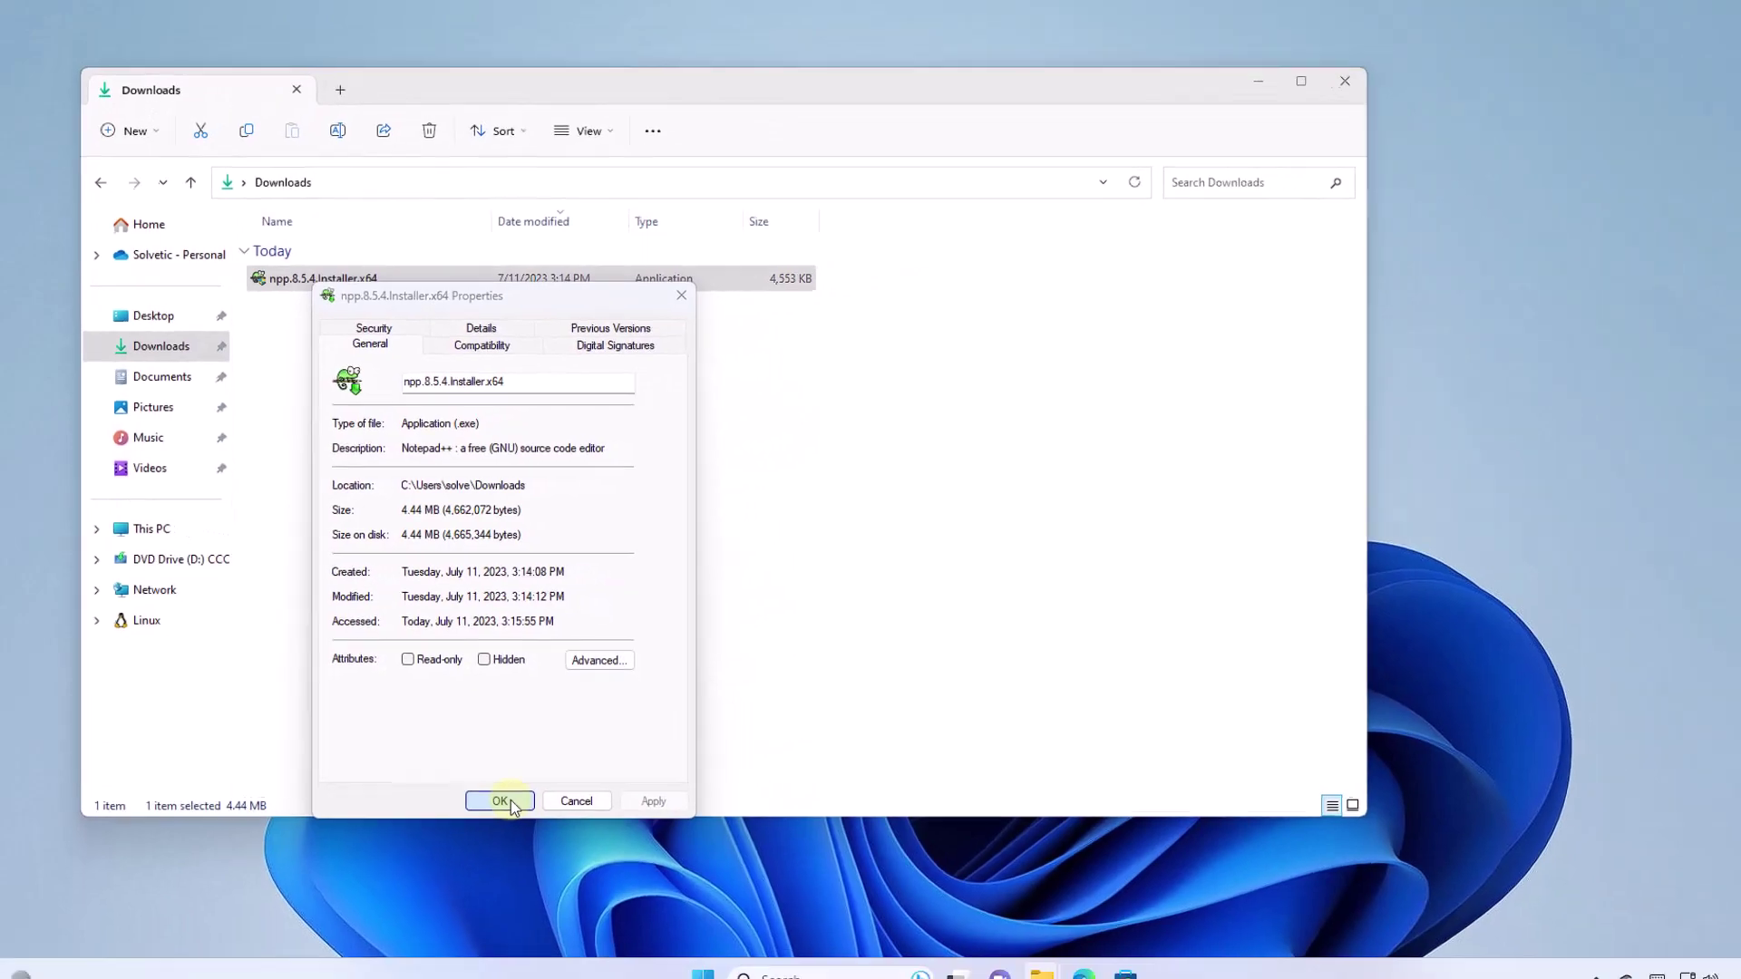
{"action": "left_click", "coordinate": [725, 939]}
- Launch the installer, approve the UAC prompt, and cancel its language prompt
{"action": "double_click", "coordinate": [324, 290]}
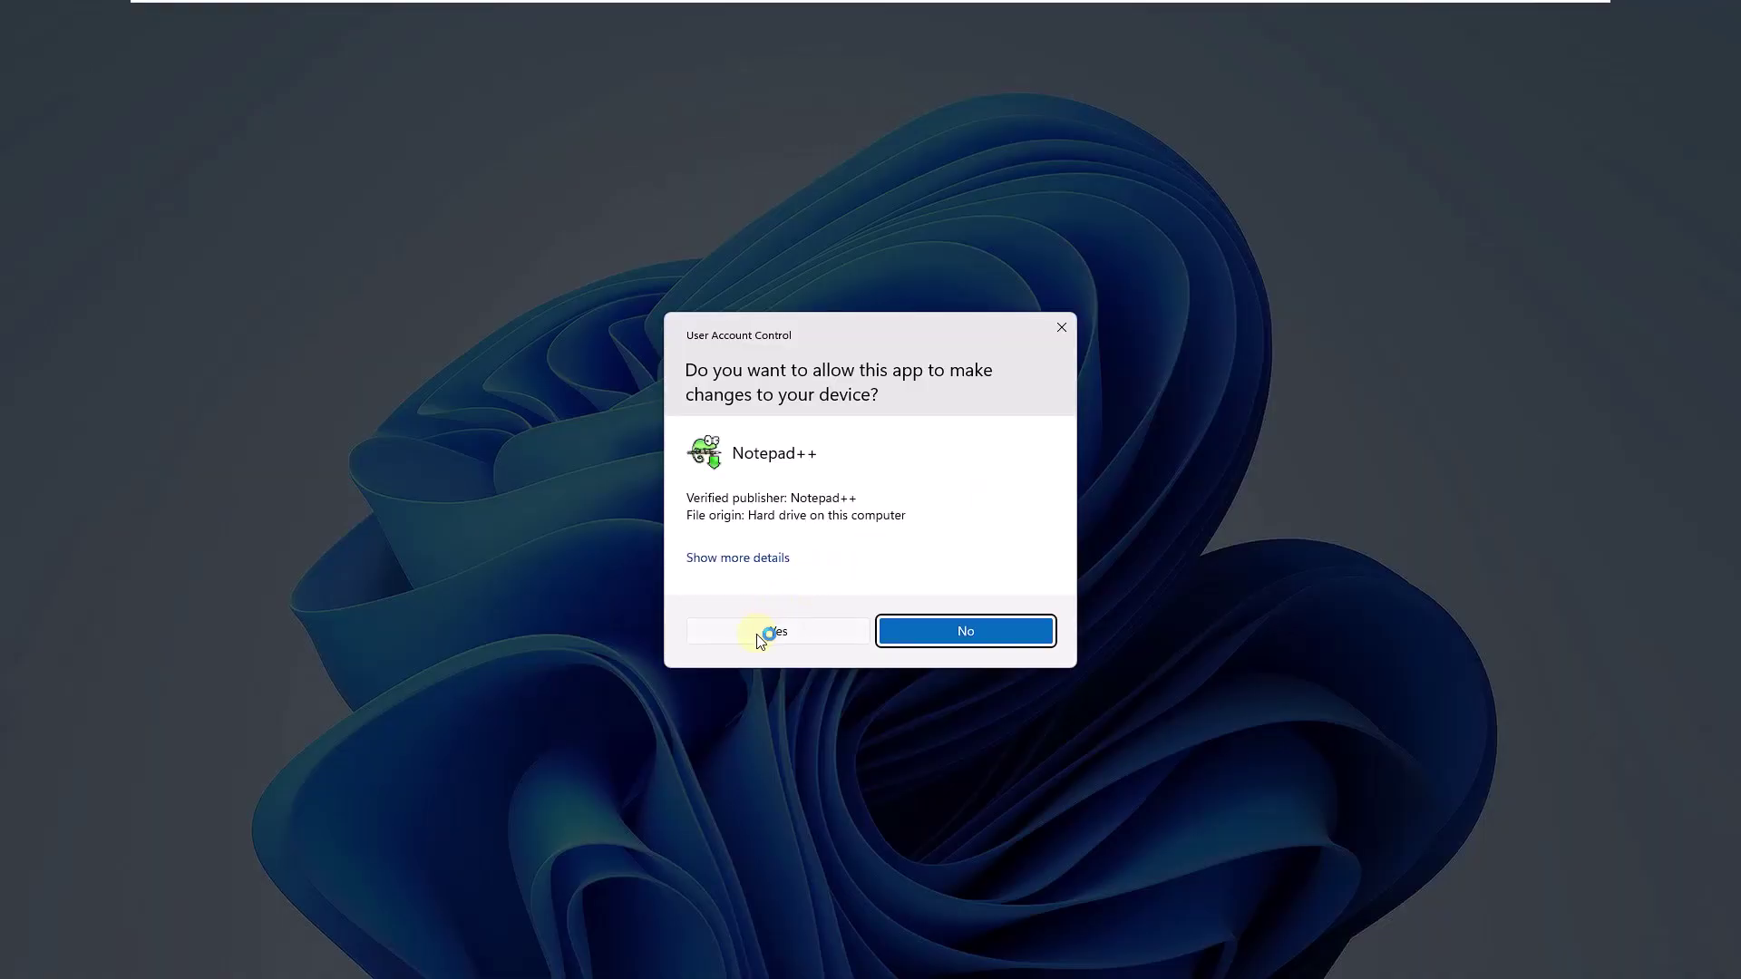
{"action": "left_click", "coordinate": [766, 632]}
{"action": "left_click", "coordinate": [1199, 101]}
{"action": "left_click", "coordinate": [951, 518]}
- Turn off Real-time protection in Windows Security's Virus & threat protection settings
{"action": "left_click", "coordinate": [669, 958]}
{"action": "type", "text": "security"}
{"action": "key", "text": "Return"}
{"action": "left_click", "coordinate": [212, 233]}
{"action": "left_click", "coordinate": [472, 609]}
{"action": "left_click", "coordinate": [430, 350]}
{"action": "left_click", "coordinate": [785, 629]}
- Rerun the npp installer from Downloads, approve it, and cancel its language prompt
{"action": "left_click", "coordinate": [1062, 72]}
{"action": "left_click", "coordinate": [973, 958]}
{"action": "double_click", "coordinate": [384, 286]}
{"action": "left_click", "coordinate": [809, 636]}
{"action": "left_click", "coordinate": [1201, 95]}
{"action": "left_click", "coordinate": [958, 519]}
- Run the npp.8.5.4 installer as administrator from Downloads and cancel its language prompt
{"action": "left_click", "coordinate": [992, 958]}
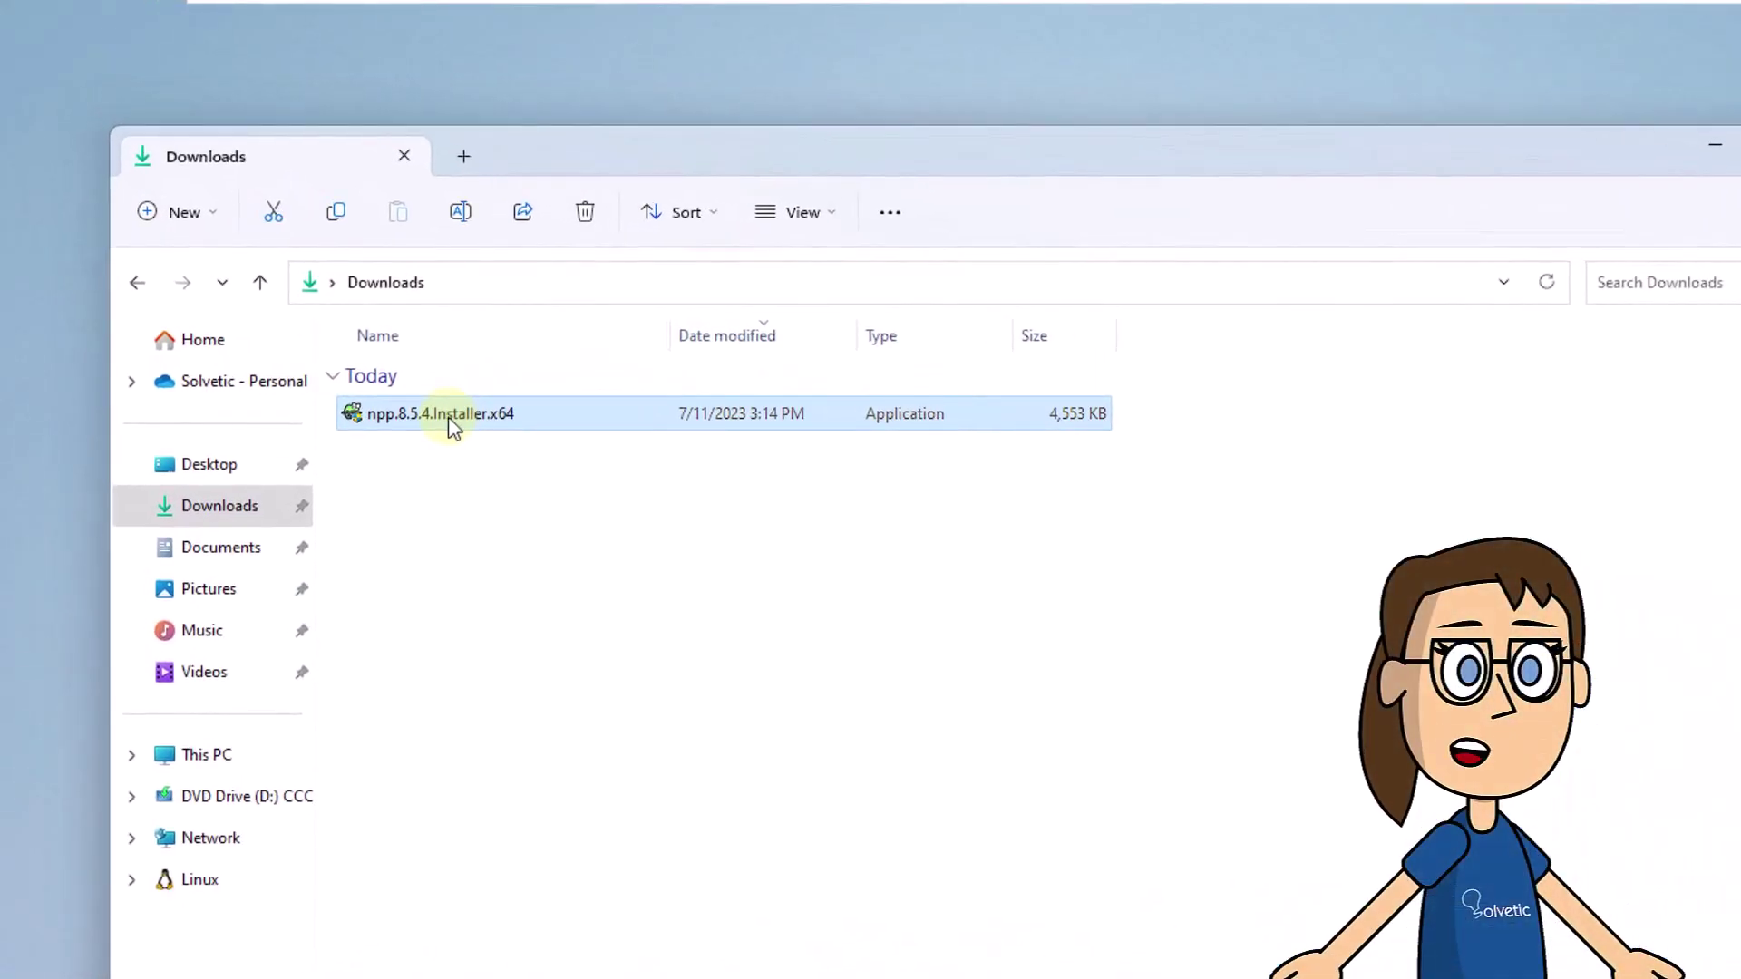
{"action": "right_click", "coordinate": [452, 421]}
{"action": "left_click", "coordinate": [584, 545]}
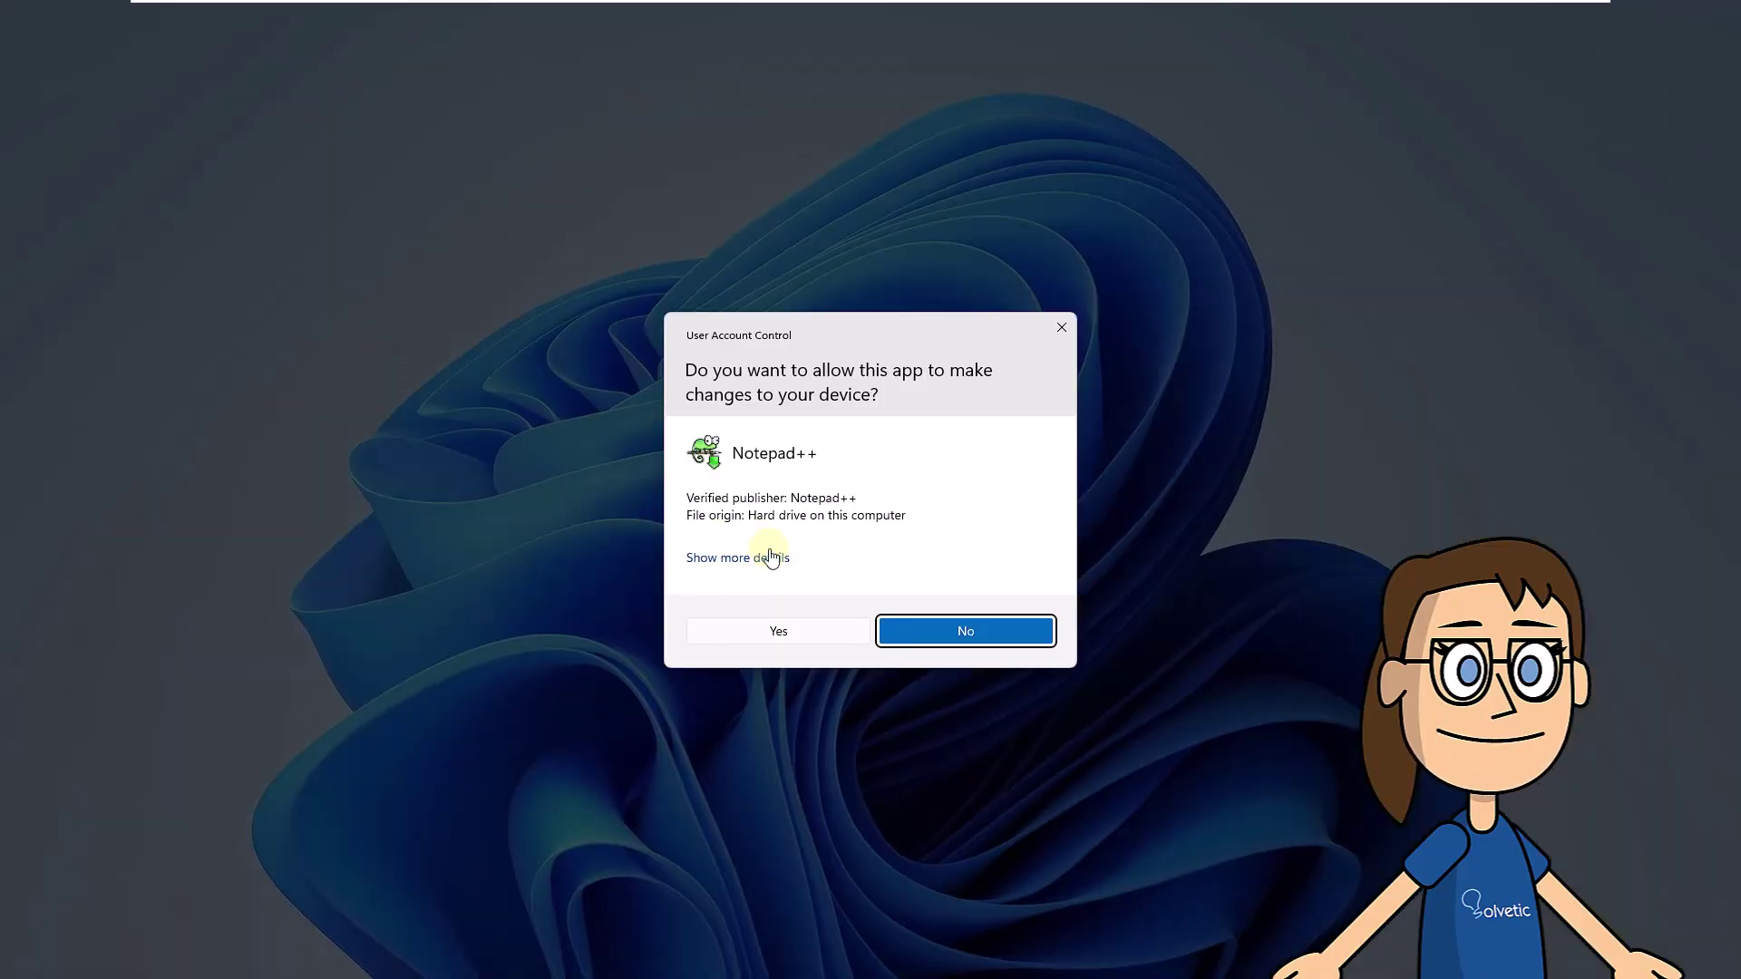
{"action": "left_click", "coordinate": [768, 631]}
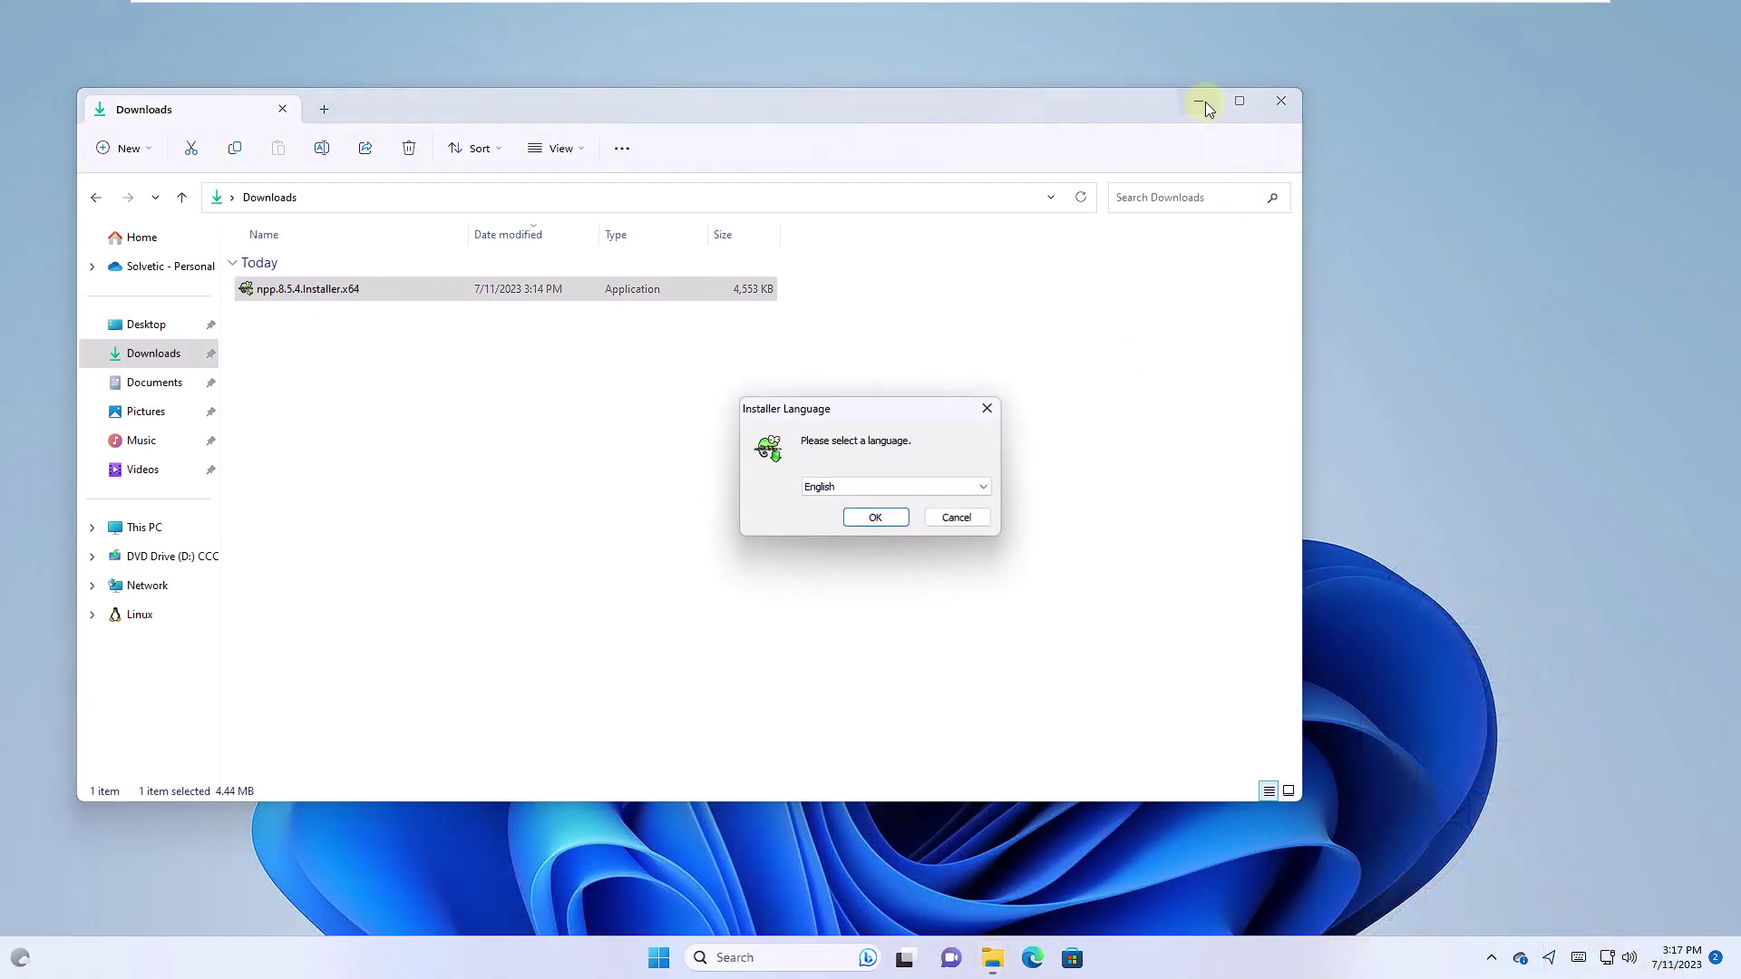
{"action": "left_click", "coordinate": [1202, 101]}
{"action": "left_click", "coordinate": [953, 521]}
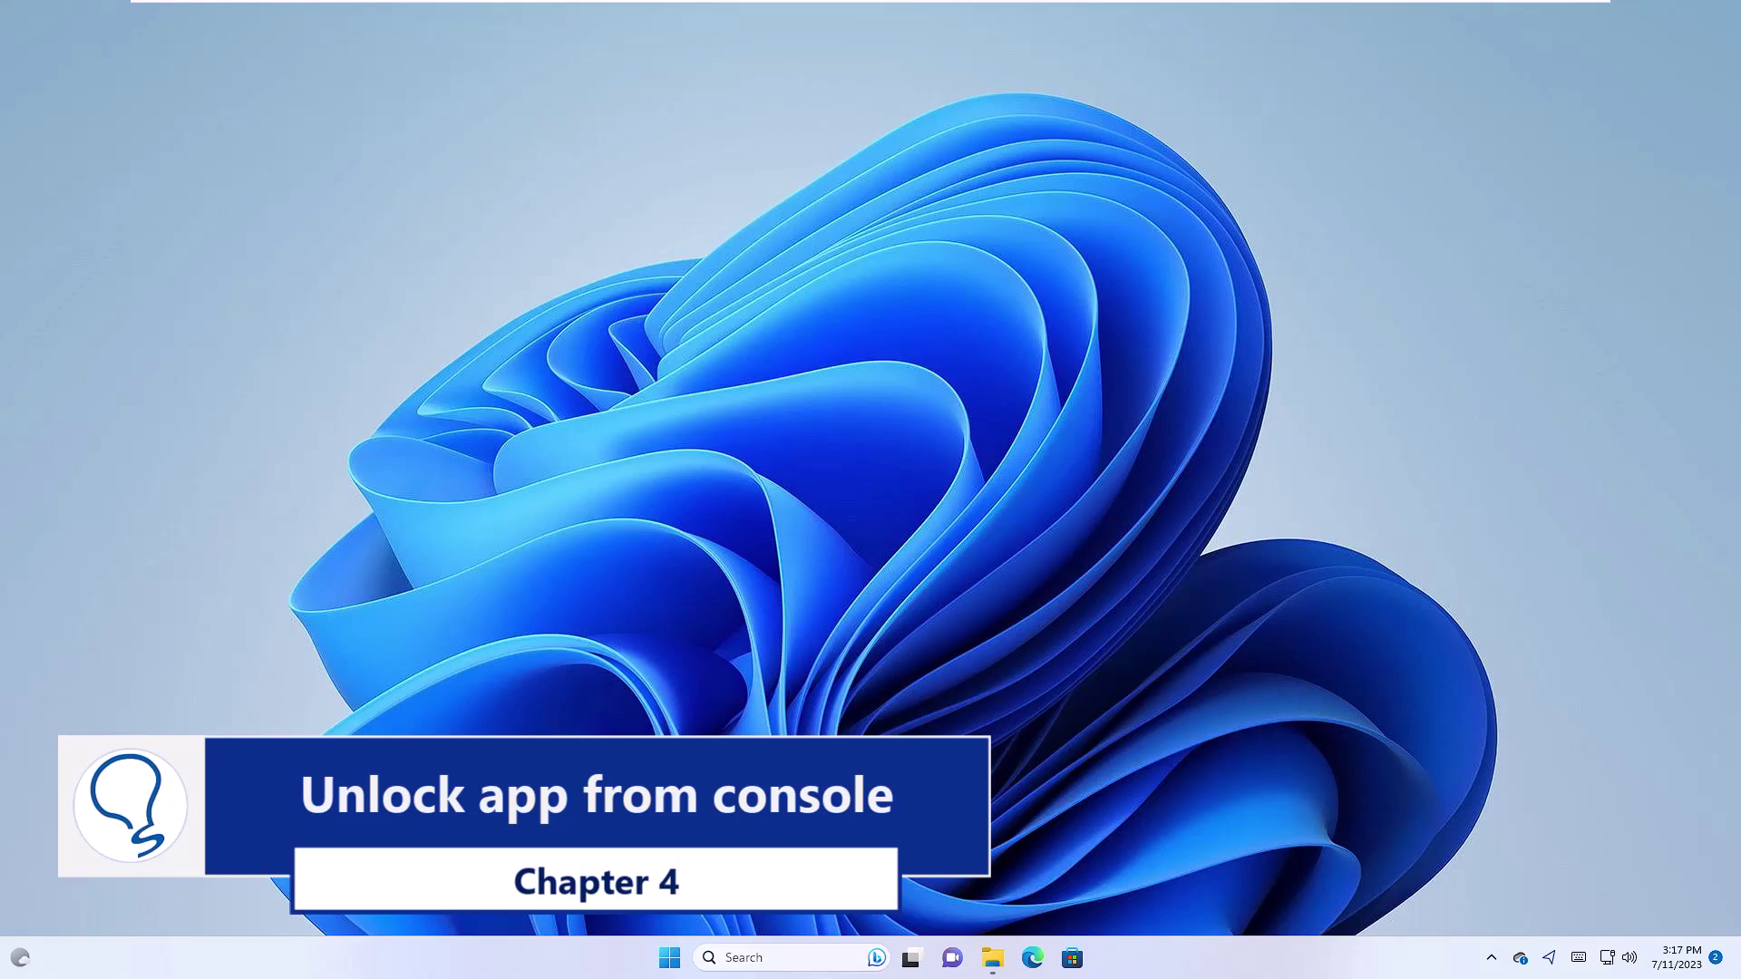
- Open an elevated Command Prompt and change into C:\Users\solve\Downloads\
{"action": "left_click", "coordinate": [668, 959]}
{"action": "type", "text": "cmd"}
{"action": "key", "text": "ctrl+shift+Return"}
{"action": "left_click", "coordinate": [816, 628]}
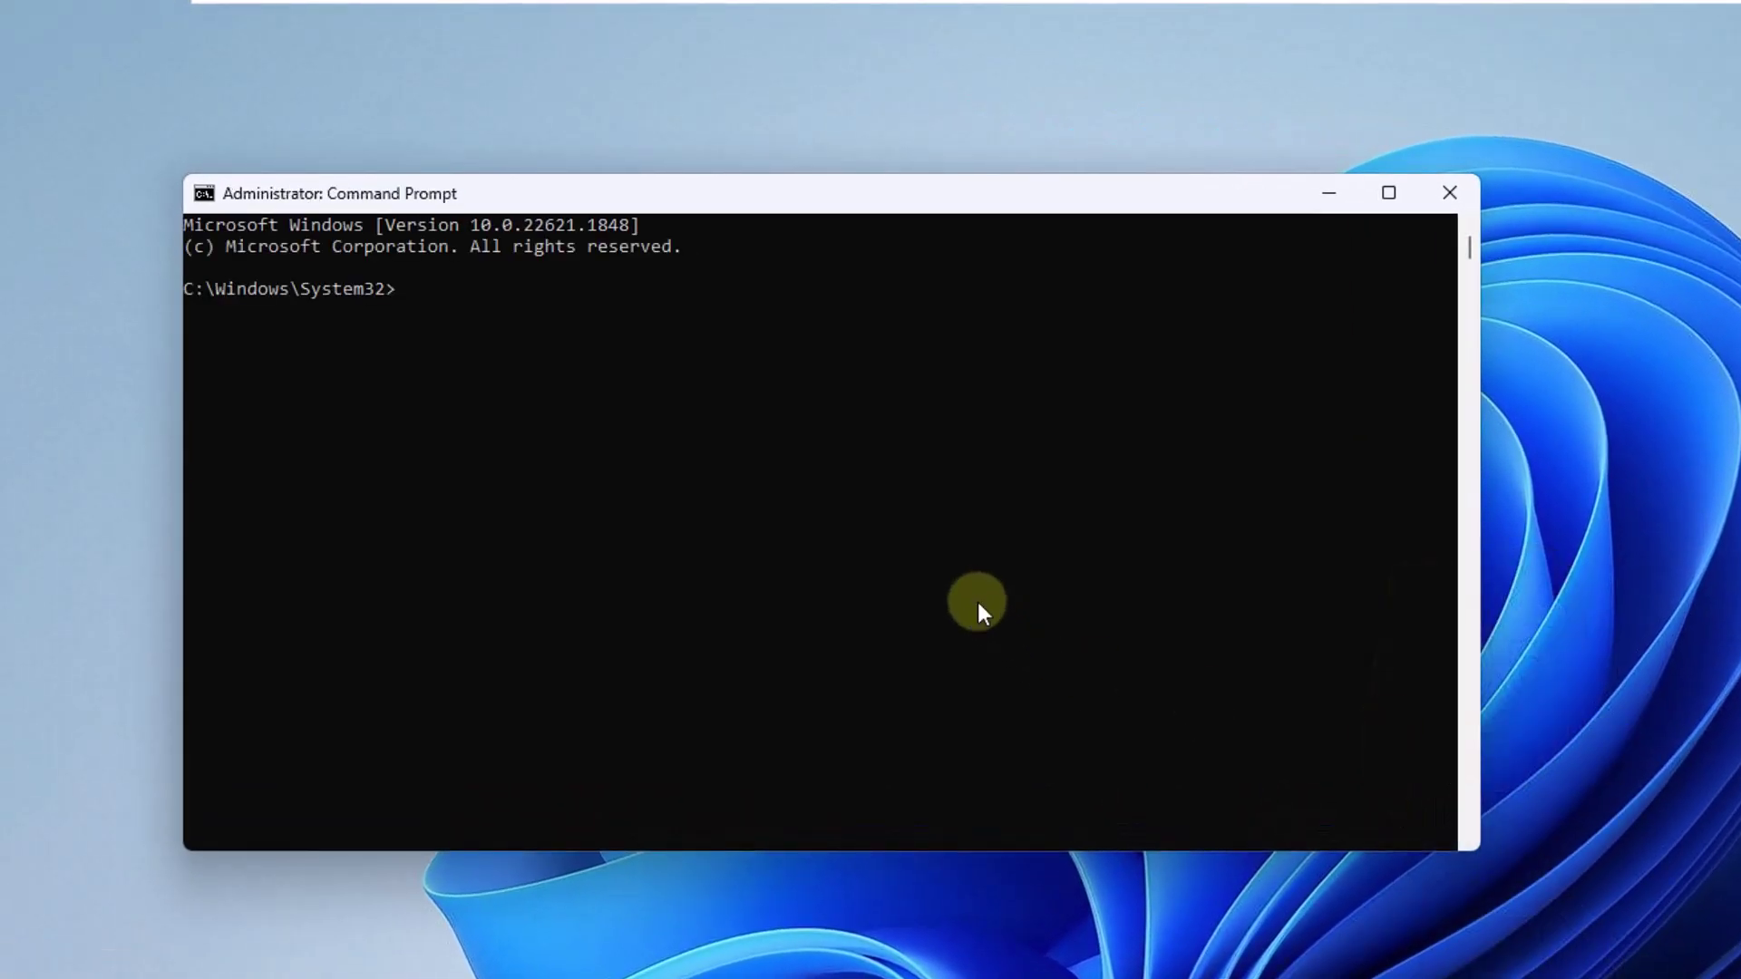
{"action": "type", "text": "cd"}
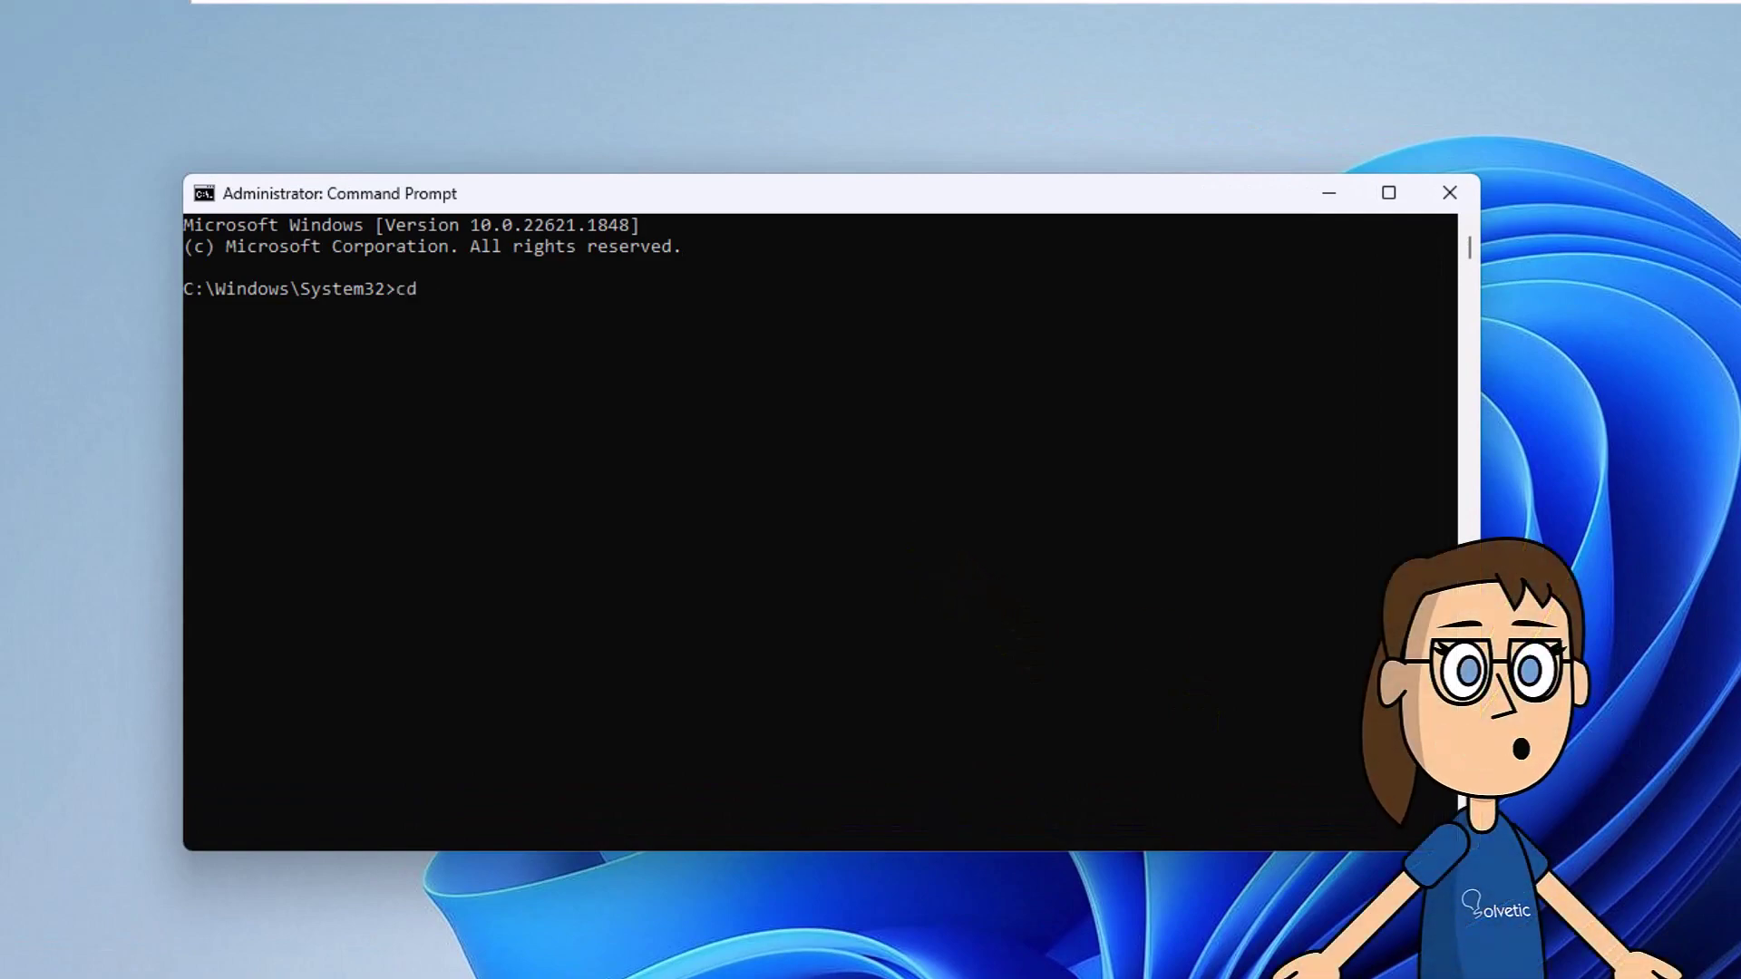
{"action": "type", "text": " C:\\Users\\solve\\Downloads\\"}
{"action": "key", "text": "Return"}
- Clear the console, start the npp installer via 'start np' with Tab completion, and cancel its prompt
{"action": "key", "text": "Return"}
{"action": "type", "text": "cls"}
{"action": "key", "text": "Return"}
{"action": "type", "text": "start np"}
{"action": "key", "text": "Tab"}
{"action": "key", "text": "Return"}
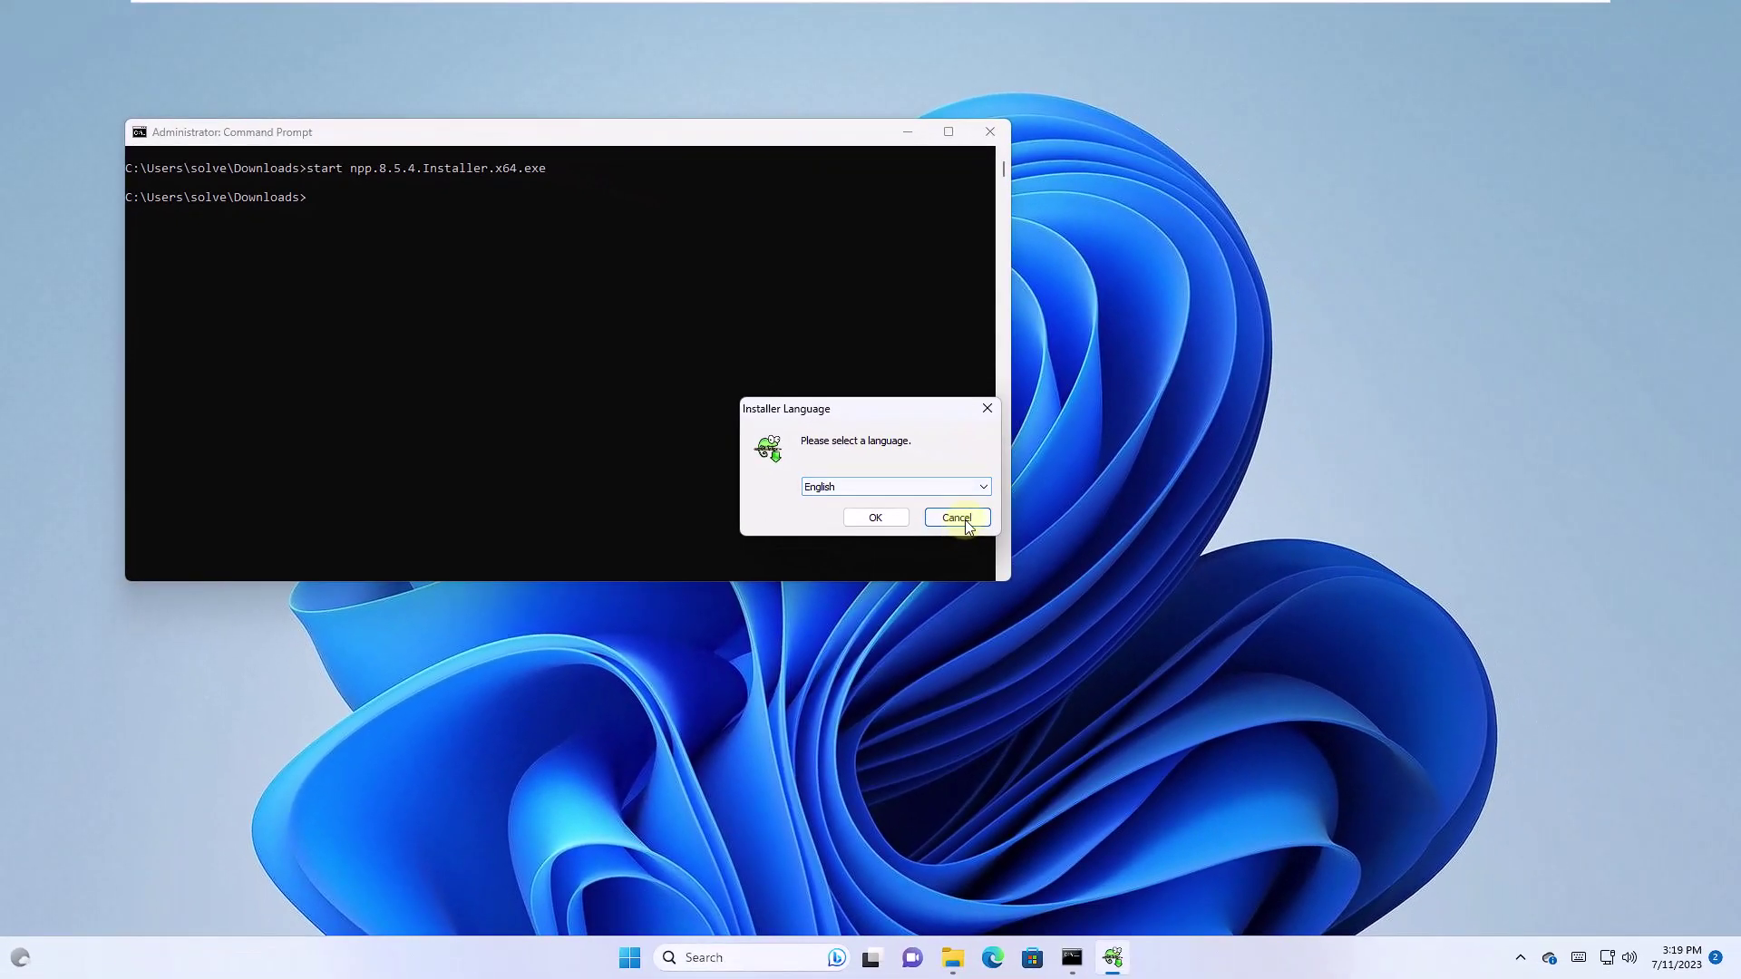
{"action": "left_click", "coordinate": [965, 520]}
- Close Command Prompt and open Settings' Apps list to find Power Automate
{"action": "left_click", "coordinate": [989, 130]}
{"action": "left_click", "coordinate": [669, 957]}
{"action": "left_click", "coordinate": [1087, 419]}
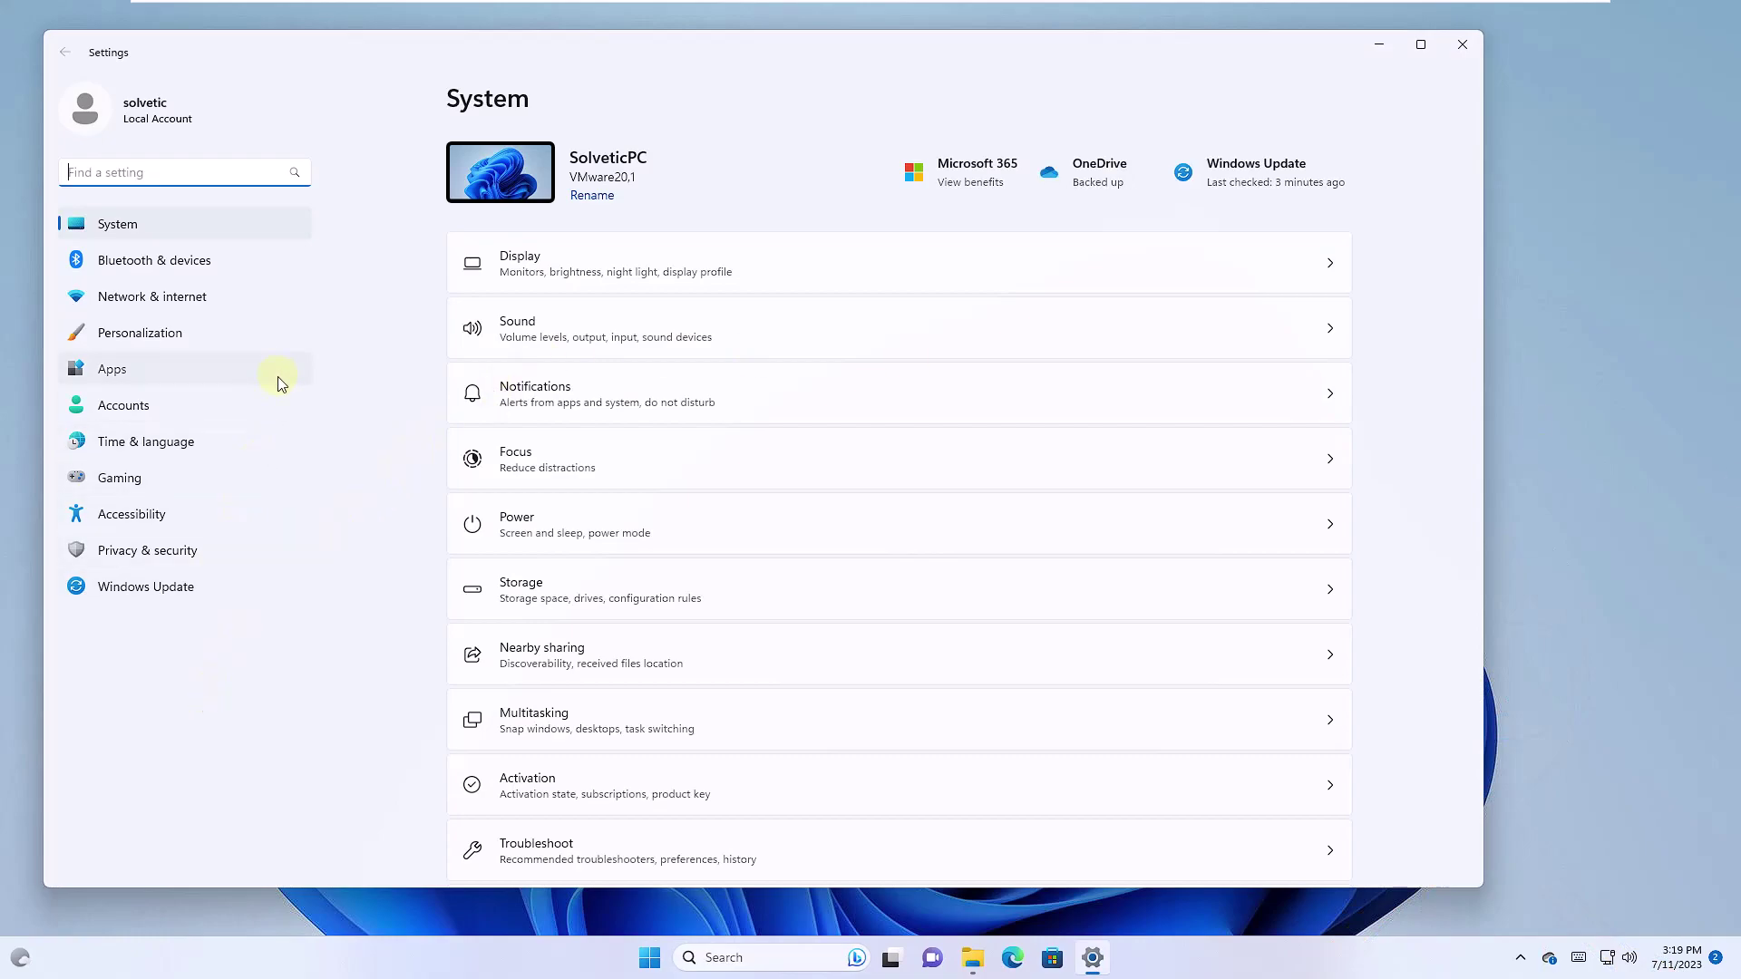
{"action": "left_click", "coordinate": [278, 378]}
{"action": "scroll", "coordinate": [1374, 623], "scroll_direction": "down", "scroll_amount": 5}
{"action": "scroll", "coordinate": [1037, 544], "scroll_direction": "down", "scroll_amount": 8}
{"action": "scroll", "coordinate": [632, 521], "scroll_direction": "down", "scroll_amount": 9}
{"action": "scroll", "coordinate": [699, 529], "scroll_direction": "up", "scroll_amount": 3}
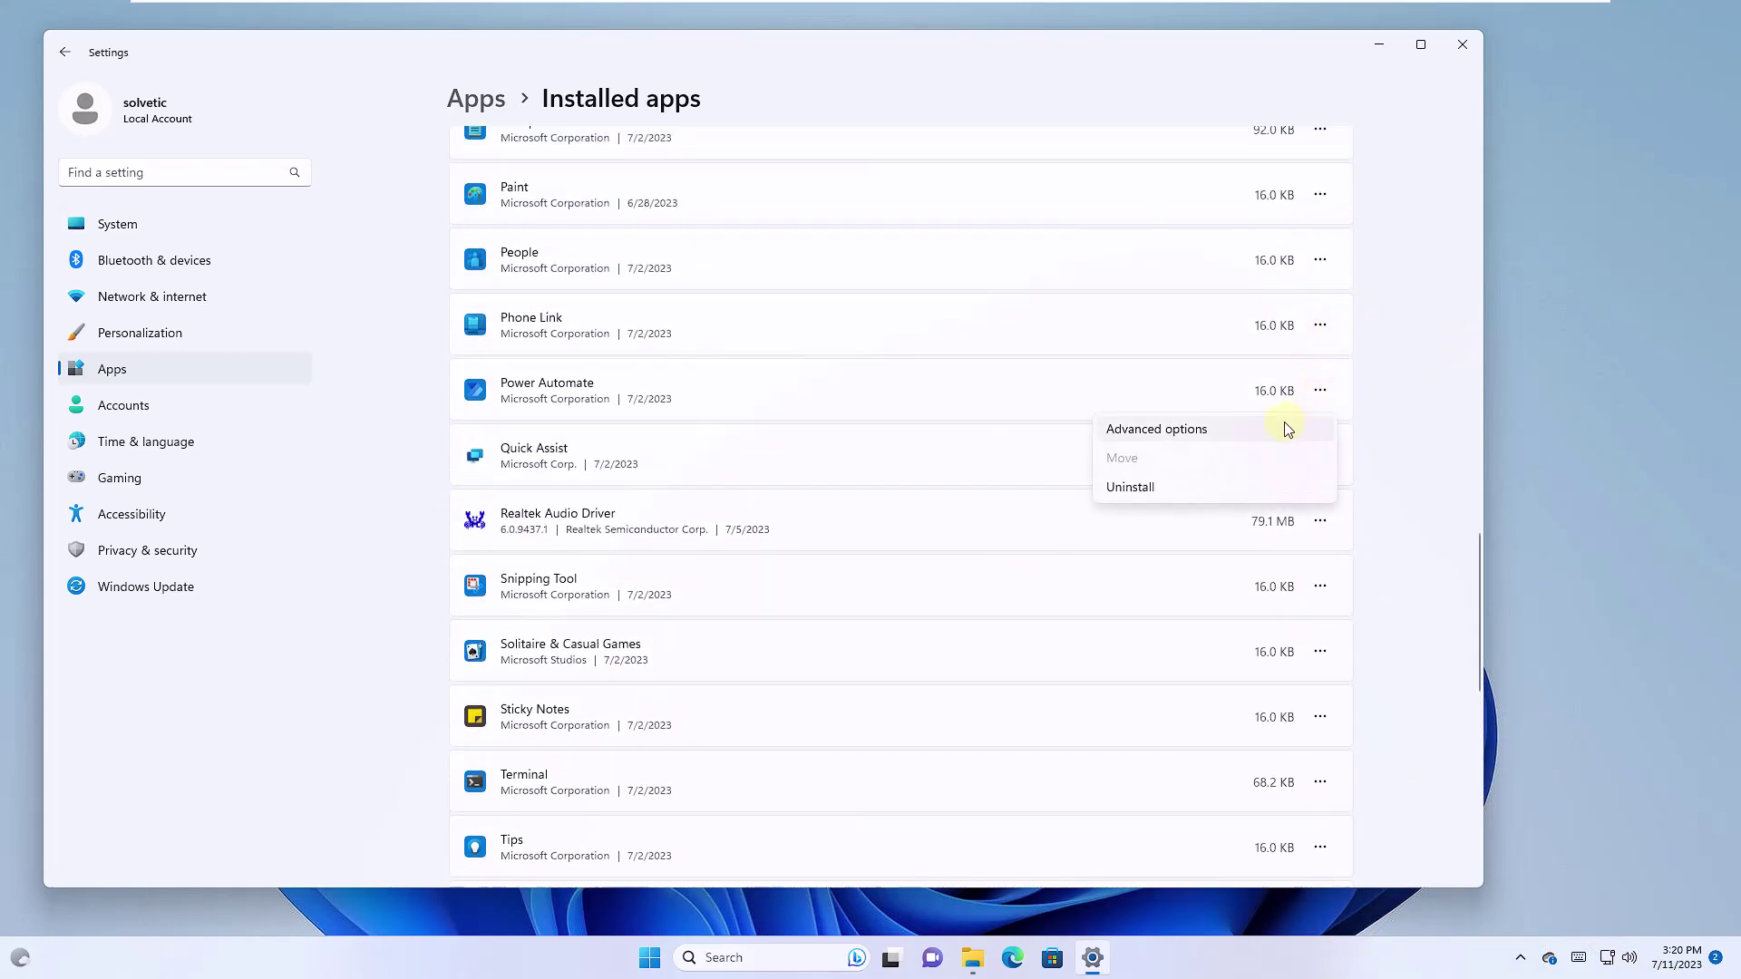
- Repair Power Automate from its Advanced options, then reset it and confirm
{"action": "left_click", "coordinate": [1288, 428]}
{"action": "scroll", "coordinate": [958, 693], "scroll_direction": "down", "scroll_amount": 5}
{"action": "left_click", "coordinate": [494, 343]}
{"action": "left_click", "coordinate": [490, 419]}
{"action": "left_click", "coordinate": [568, 376]}
- Close the Settings window
{"action": "left_click", "coordinate": [1460, 43]}
- Search 'reputation' and switch Check apps and files off, approving the UAC prompt
{"action": "left_click", "coordinate": [670, 957]}
{"action": "type", "text": "reputation"}
{"action": "key", "text": "Return"}
{"action": "left_click", "coordinate": [425, 335]}
{"action": "left_click", "coordinate": [777, 626]}
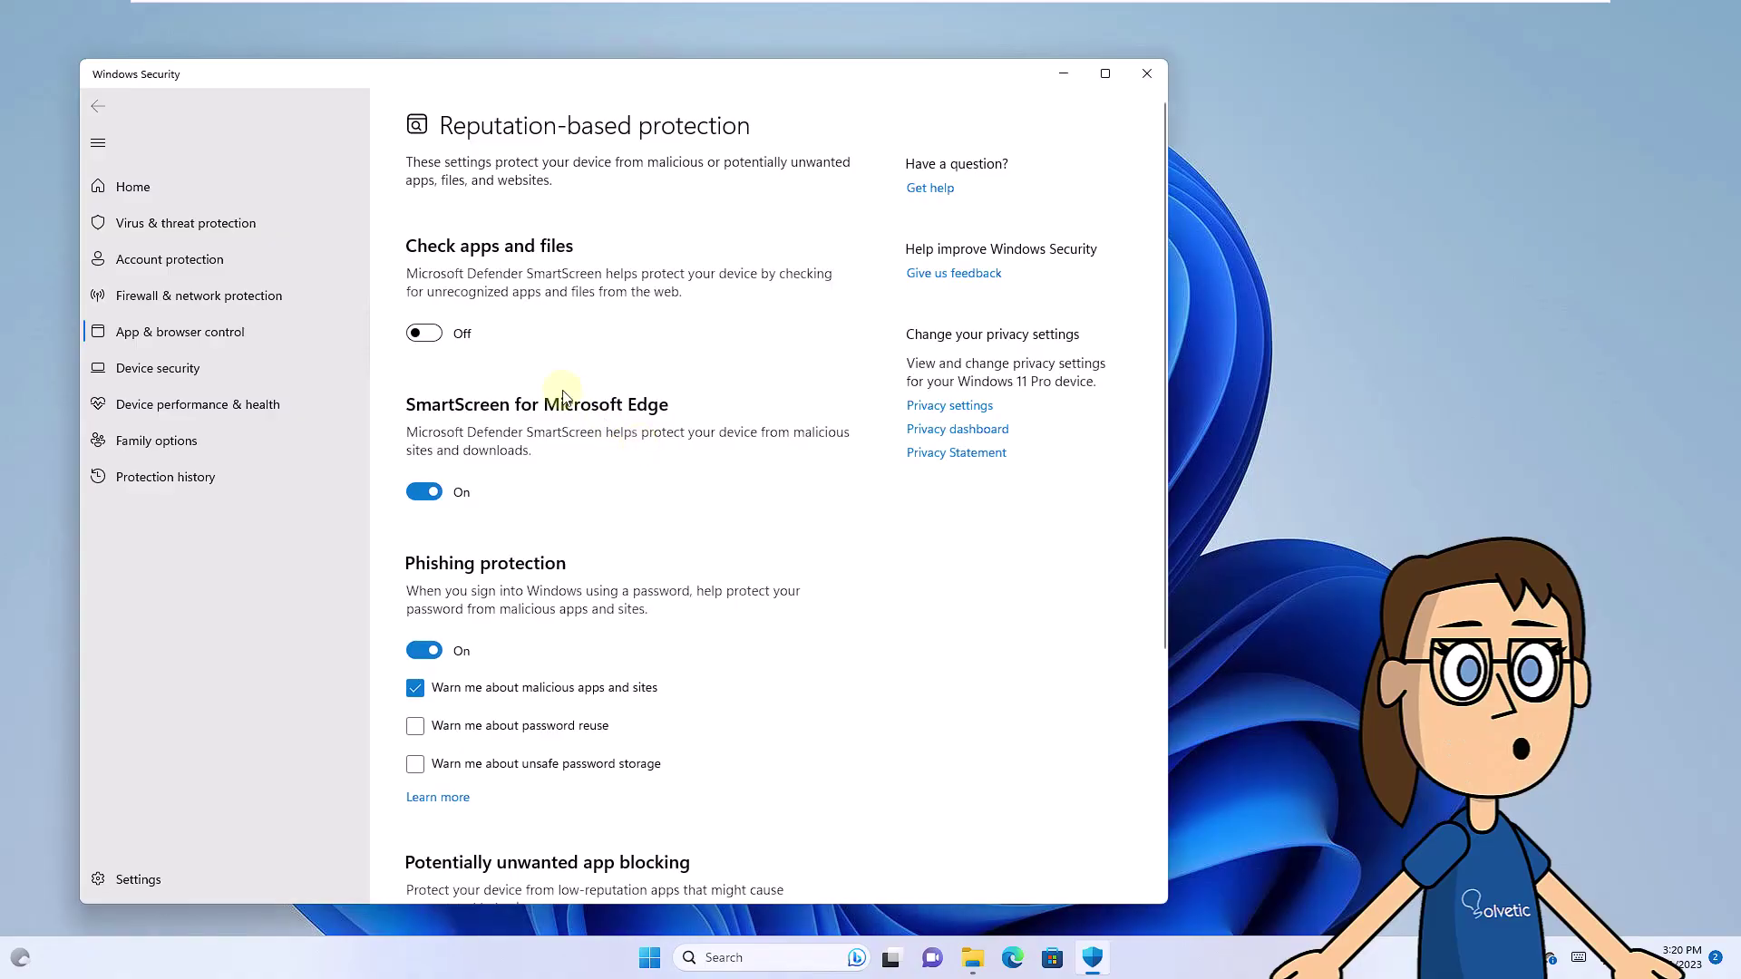
{"action": "scroll", "coordinate": [668, 566], "scroll_direction": "down", "scroll_amount": 4}
- Switch Potentially unwanted app blocking off and approve the UAC prompt
{"action": "left_click", "coordinate": [428, 591]}
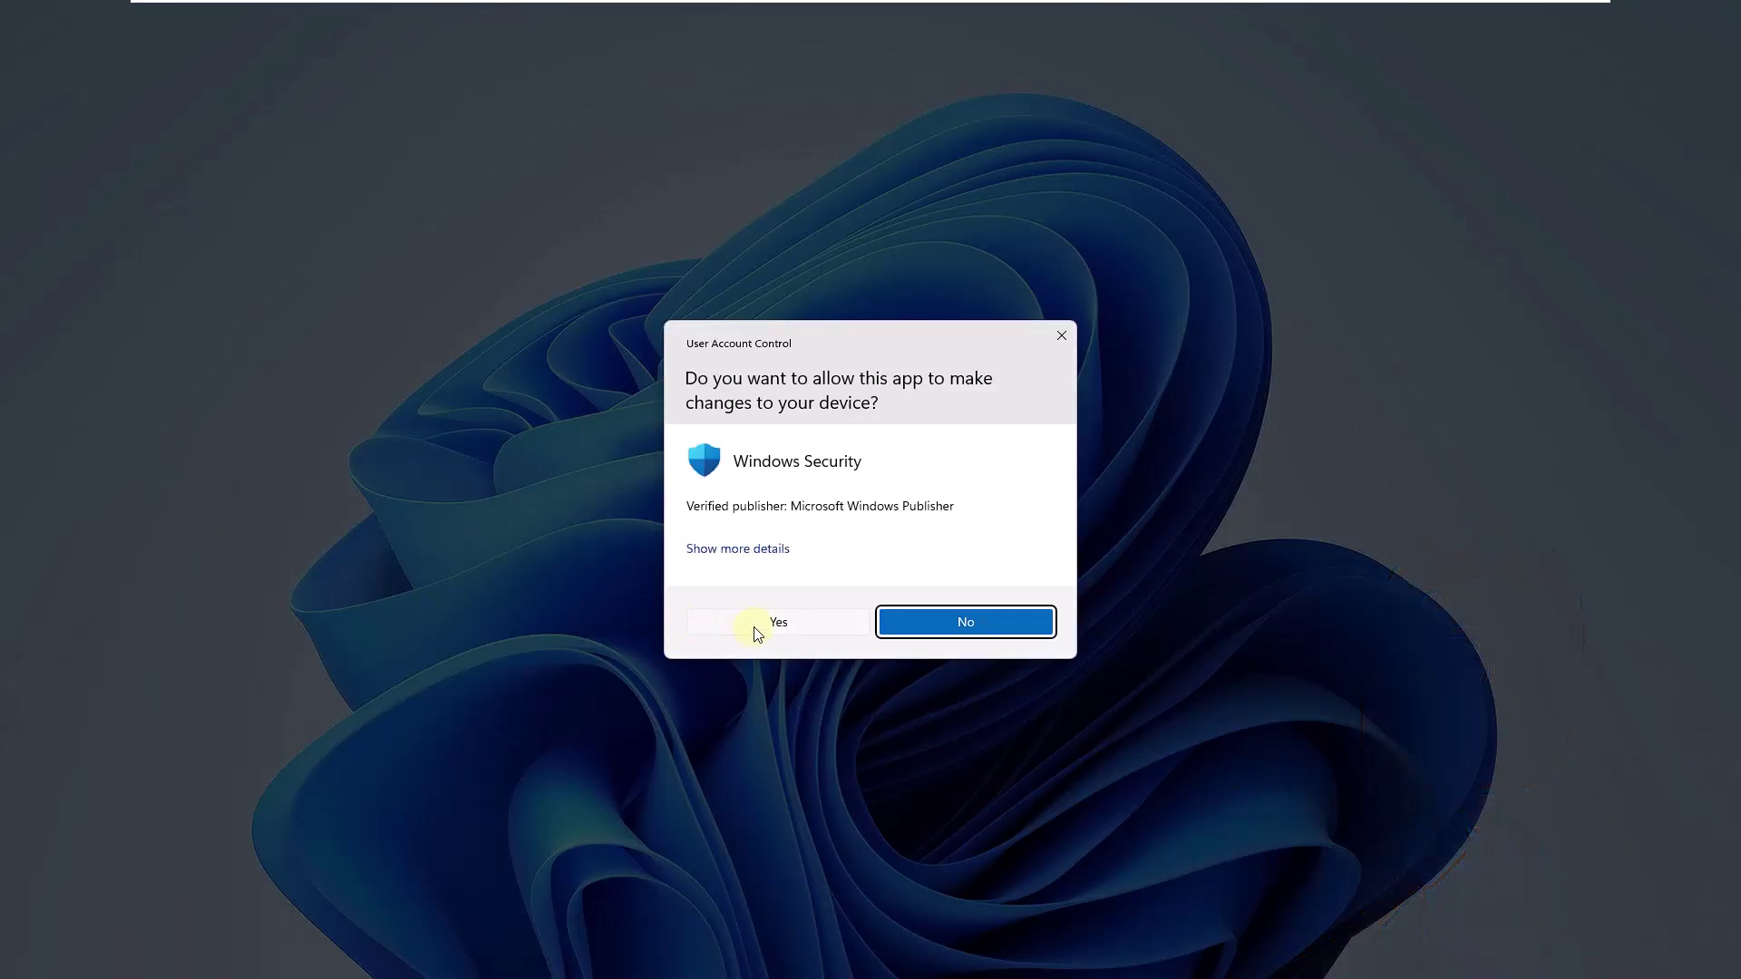
{"action": "left_click", "coordinate": [759, 626]}
{"action": "scroll", "coordinate": [815, 575], "scroll_direction": "up", "scroll_amount": 4}
{"action": "scroll", "coordinate": [1007, 163], "scroll_direction": "down", "scroll_amount": 5}
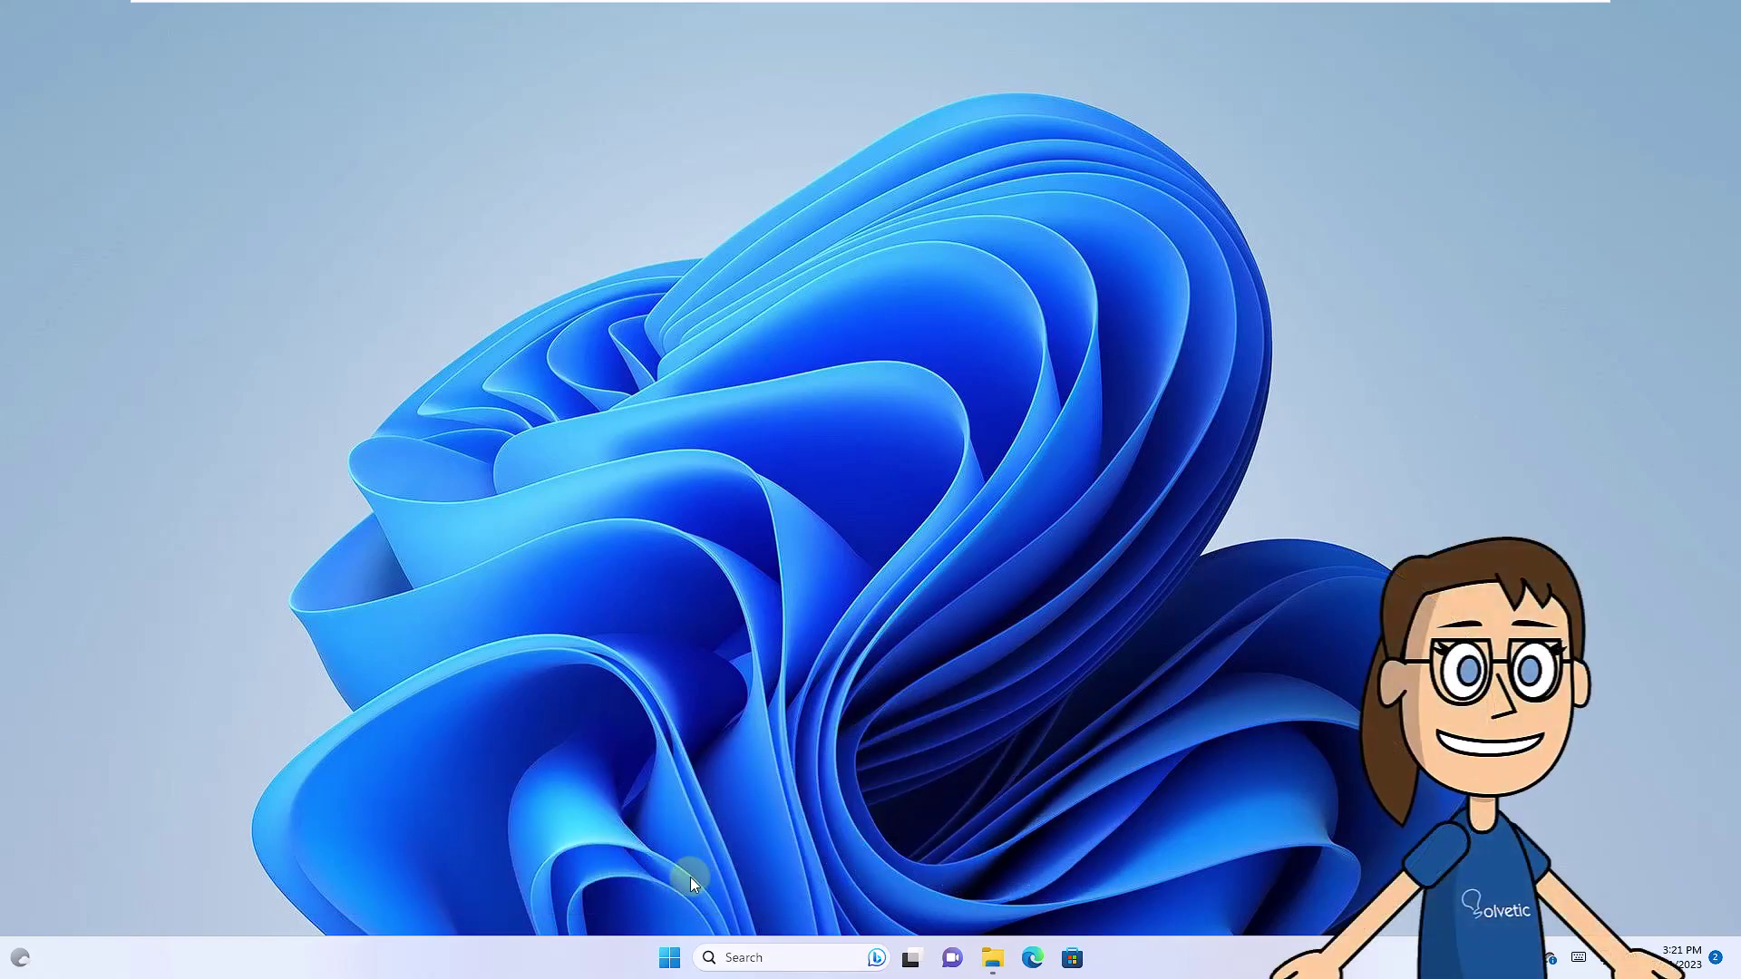
- Open gpedit.msc and expand Computer Configuration down to Local Policies > Security Options
{"action": "left_click", "coordinate": [669, 959]}
{"action": "type", "text": "gpedit.msc"}
{"action": "left_click", "coordinate": [693, 443]}
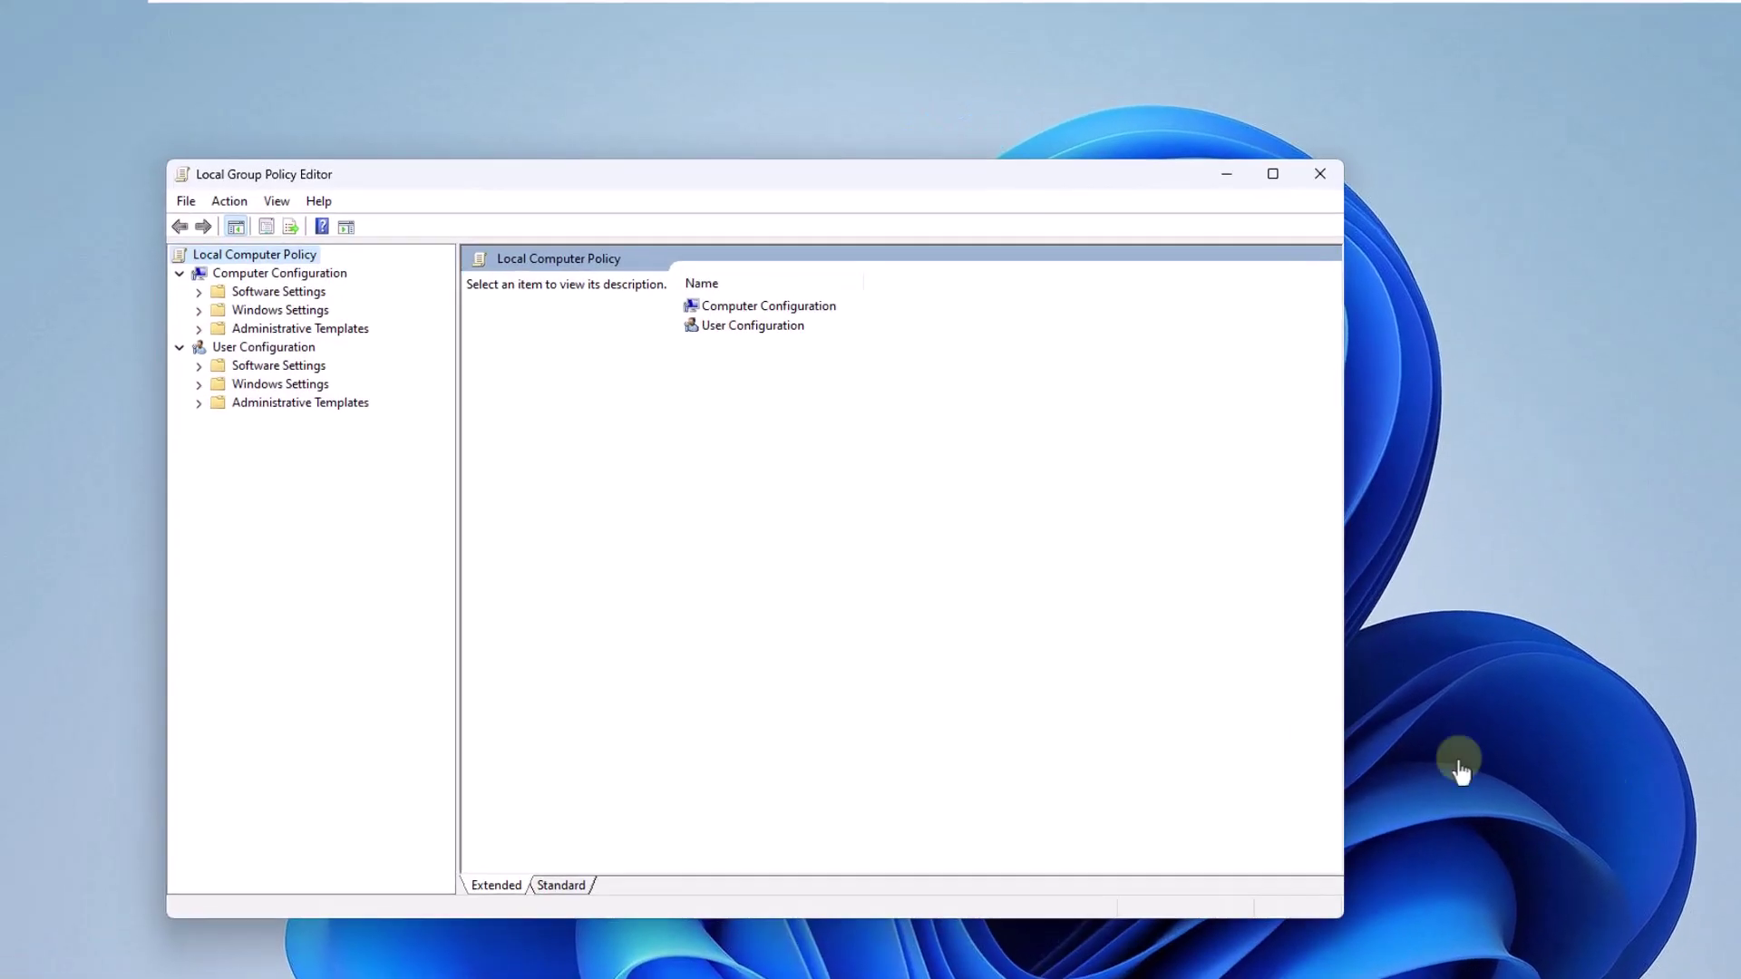
{"action": "left_click", "coordinate": [309, 274]}
{"action": "left_click", "coordinate": [204, 319]}
{"action": "left_click", "coordinate": [223, 396]}
{"action": "left_click", "coordinate": [245, 435]}
{"action": "left_click", "coordinate": [289, 497]}
- Widen the policy column and select the UAC 'Run all administrators in Admin Approval Mode' policy
{"action": "left_click_drag", "start_coordinate": [850, 267], "coordinate": [983, 267]}
{"action": "scroll", "coordinate": [772, 508], "scroll_direction": "down", "scroll_amount": 1}
{"action": "scroll", "coordinate": [820, 541], "scroll_direction": "down", "scroll_amount": 20}
{"action": "left_click", "coordinate": [581, 910]}
- Set the Admin Approval Mode policy to Disabled and apply it
{"action": "double_click", "coordinate": [738, 913]}
{"action": "left_click", "coordinate": [1035, 856]}
{"action": "left_click", "coordinate": [834, 857]}
{"action": "left_click", "coordinate": [1703, 681]}
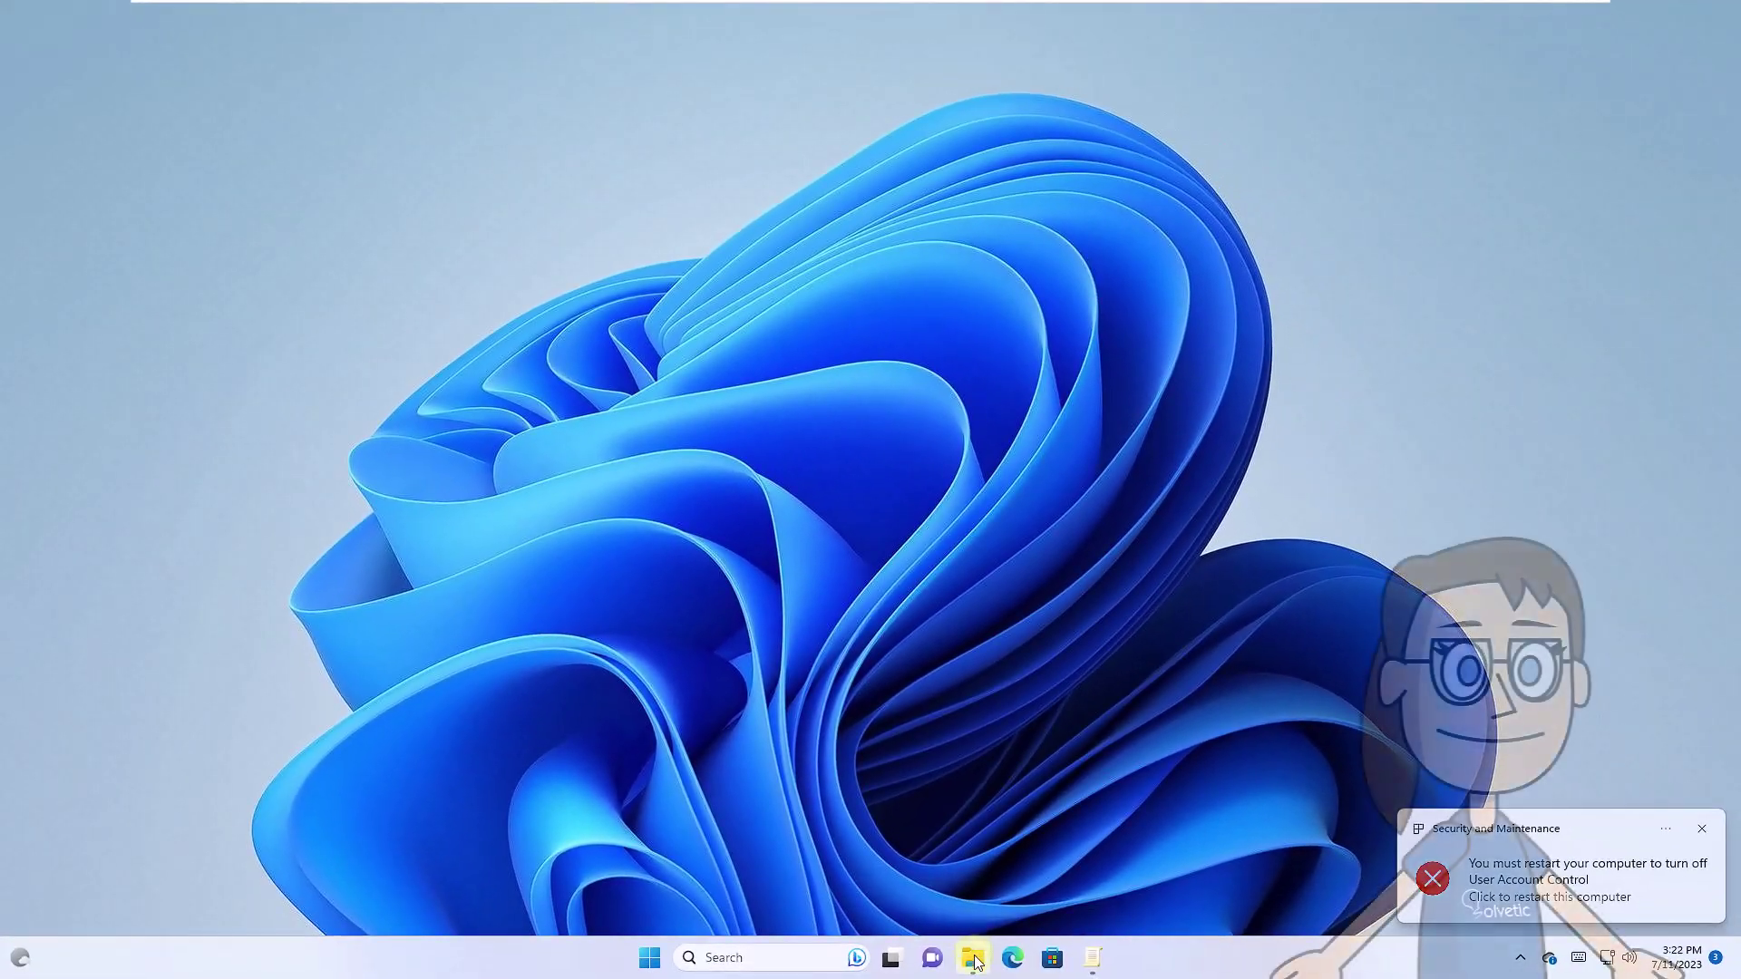
- Launch the Notepad++ installer, approve it, cancel the language dialog, and close File Explorer
{"action": "left_click", "coordinate": [973, 959]}
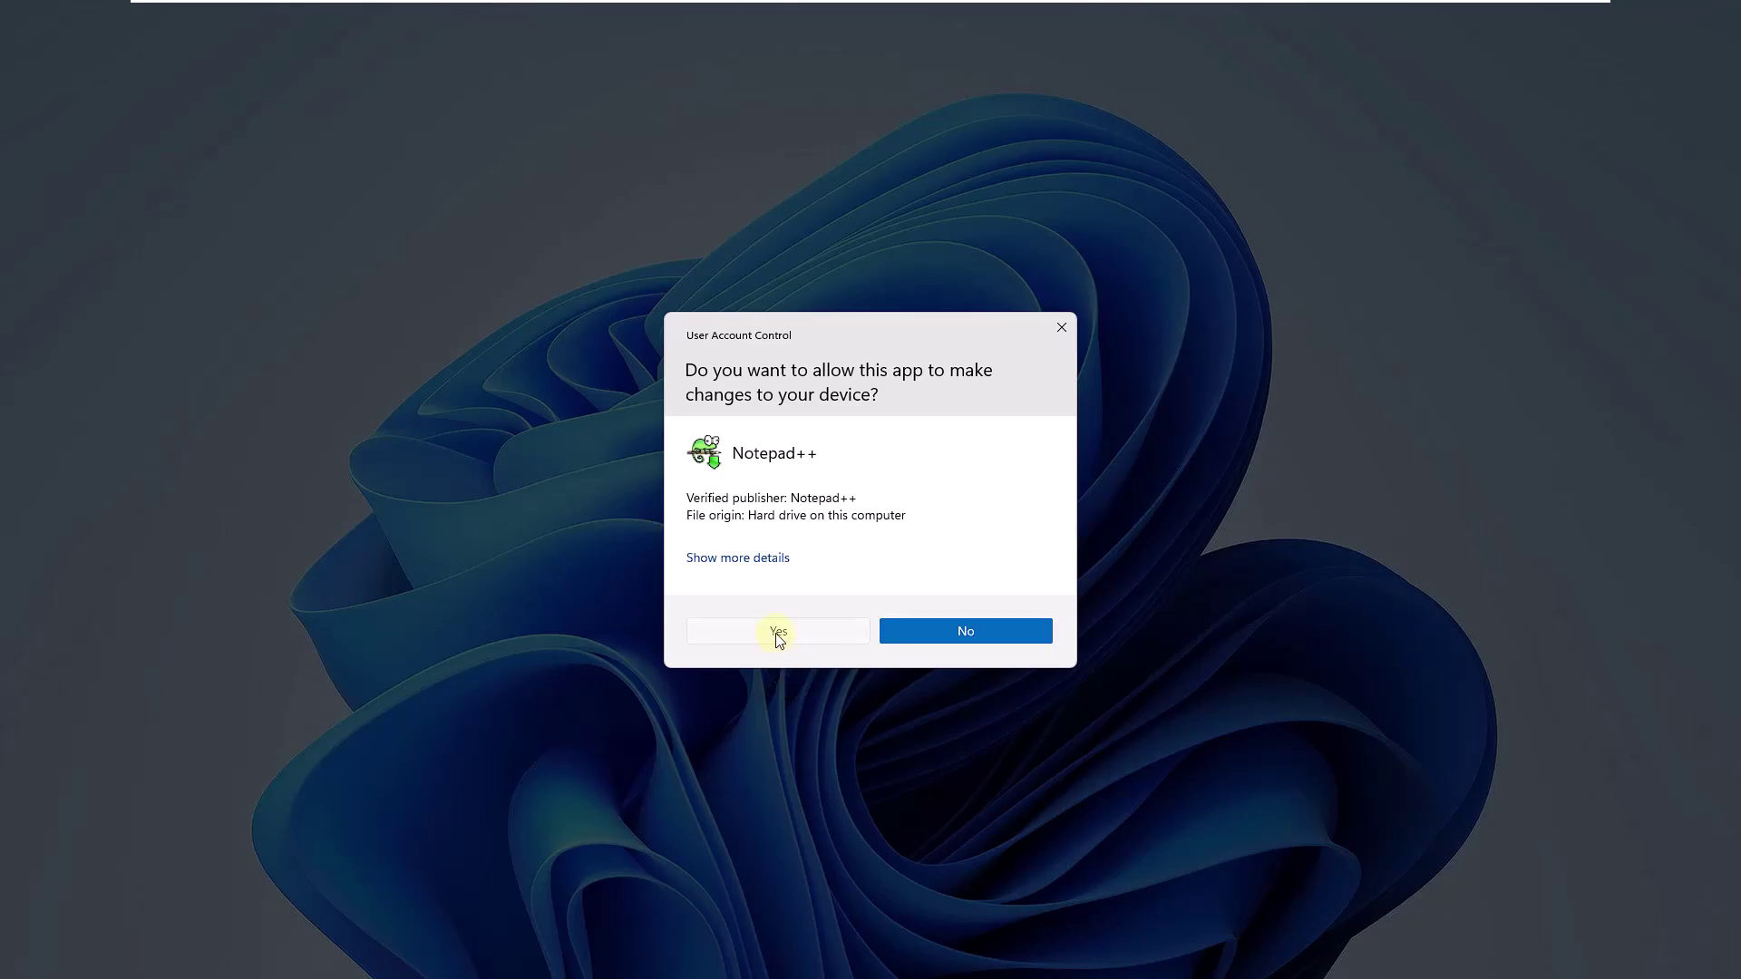
{"action": "left_click", "coordinate": [773, 634]}
{"action": "left_click", "coordinate": [958, 519]}
{"action": "left_click", "coordinate": [1279, 102]}
- Launch Microsoft Store from its taskbar icon
{"action": "left_click", "coordinate": [1071, 959]}
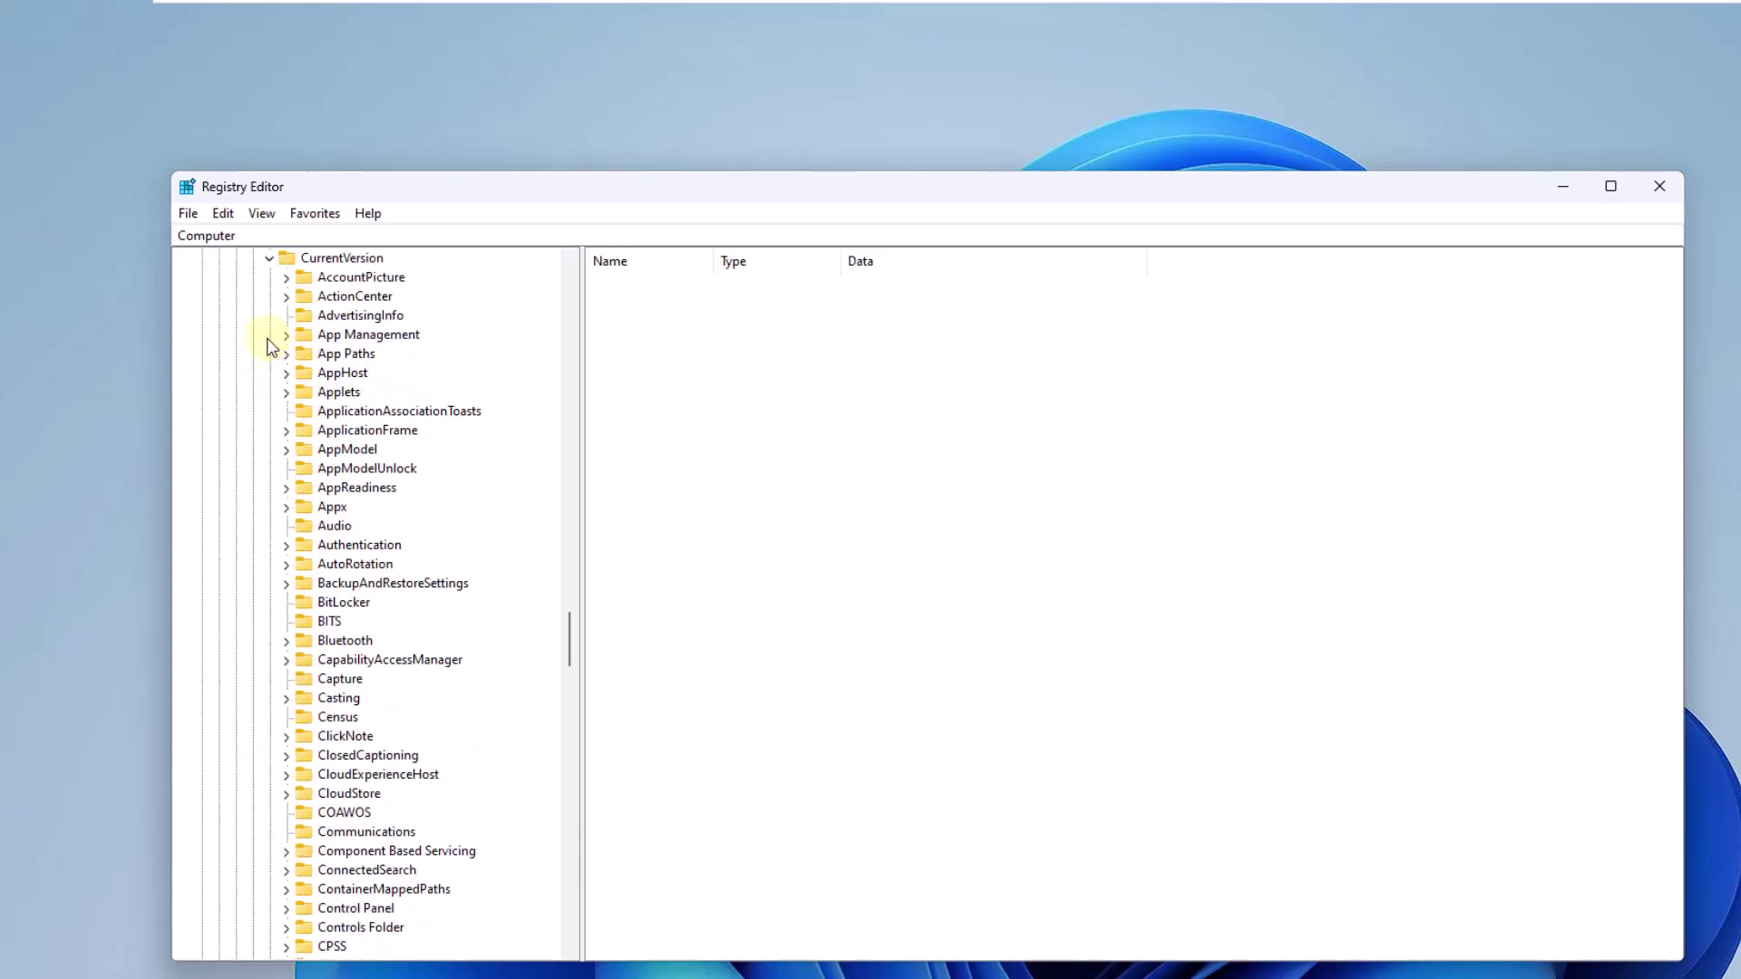
- Scroll down through the CurrentVersion subkeys in the registry tree
{"action": "scroll", "coordinate": [342, 614], "scroll_direction": "down", "scroll_amount": 20}
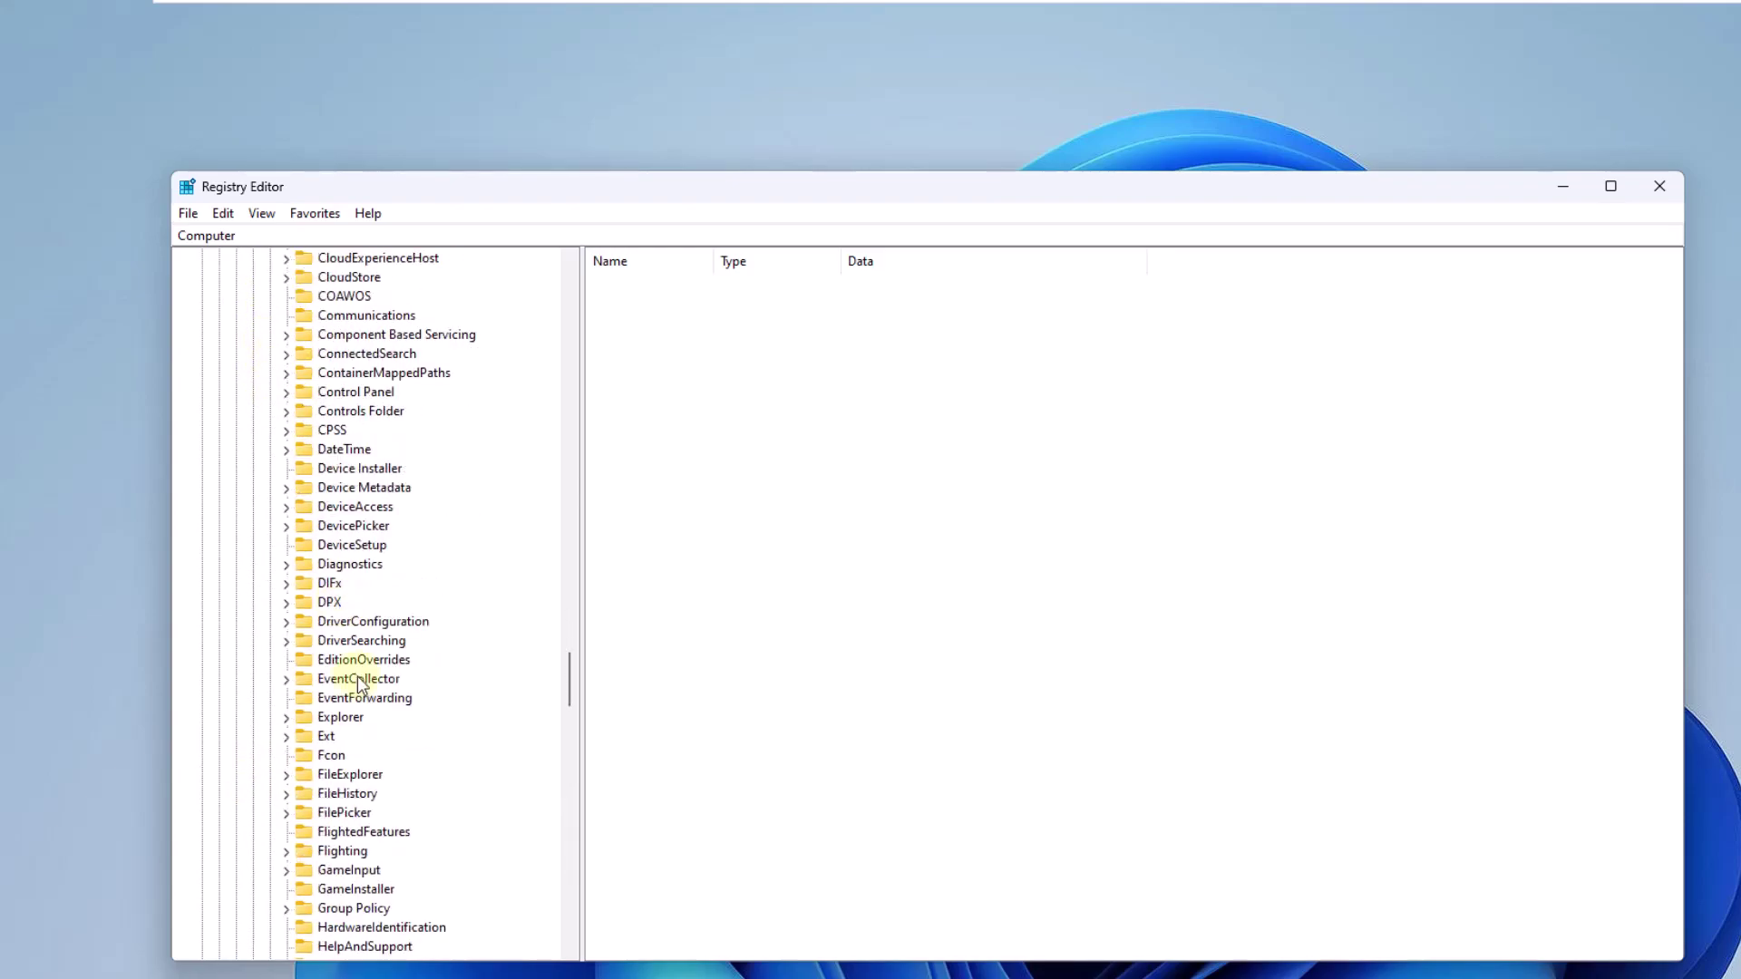
{"action": "scroll", "coordinate": [337, 686], "scroll_direction": "down", "scroll_amount": 2}
- Set the EnableLUA value under Policies\System to 0
{"action": "left_click", "coordinate": [286, 604]}
{"action": "left_click", "coordinate": [359, 762]}
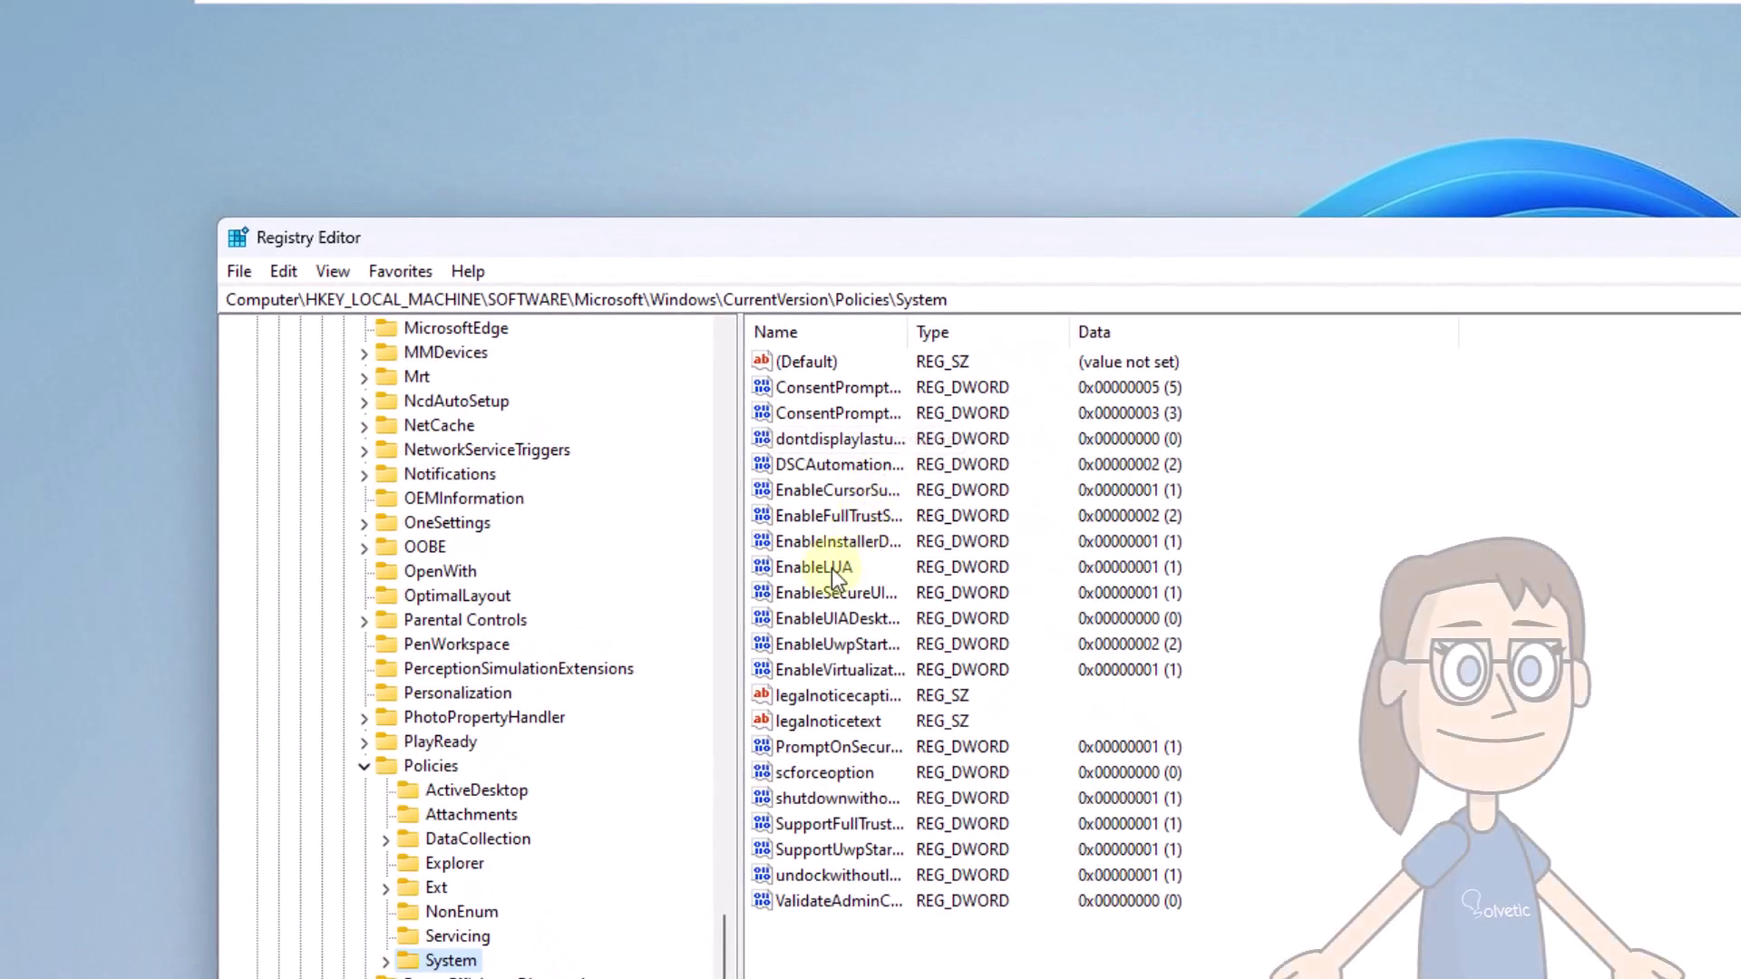
{"action": "left_click", "coordinate": [832, 570]}
{"action": "double_click", "coordinate": [815, 571]}
{"action": "type", "text": "0"}
{"action": "left_click", "coordinate": [574, 573]}
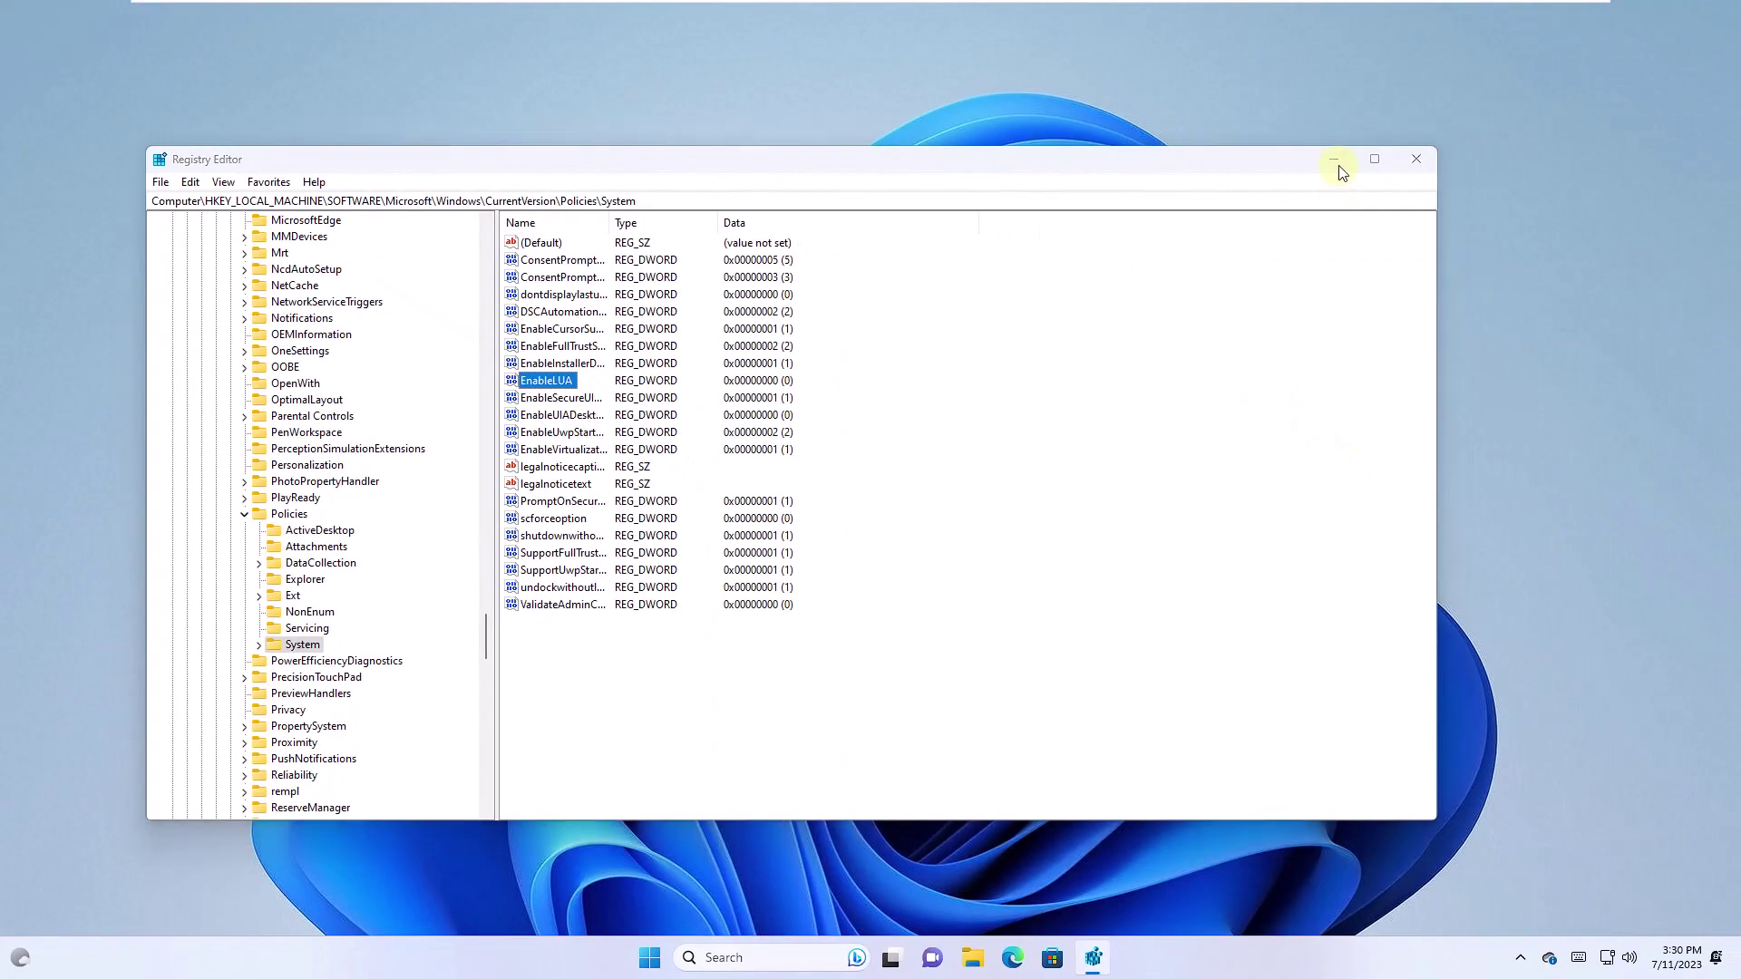
- Run the npp.8.5.4 installer from Downloads, allow it, then cancel at the language dialog
{"action": "left_click", "coordinate": [1335, 161]}
{"action": "key", "text": "super+e"}
{"action": "left_click", "coordinate": [153, 353]}
{"action": "double_click", "coordinate": [344, 290]}
{"action": "left_click", "coordinate": [884, 630]}
{"action": "left_click", "coordinate": [1280, 103]}
{"action": "left_click", "coordinate": [971, 522]}
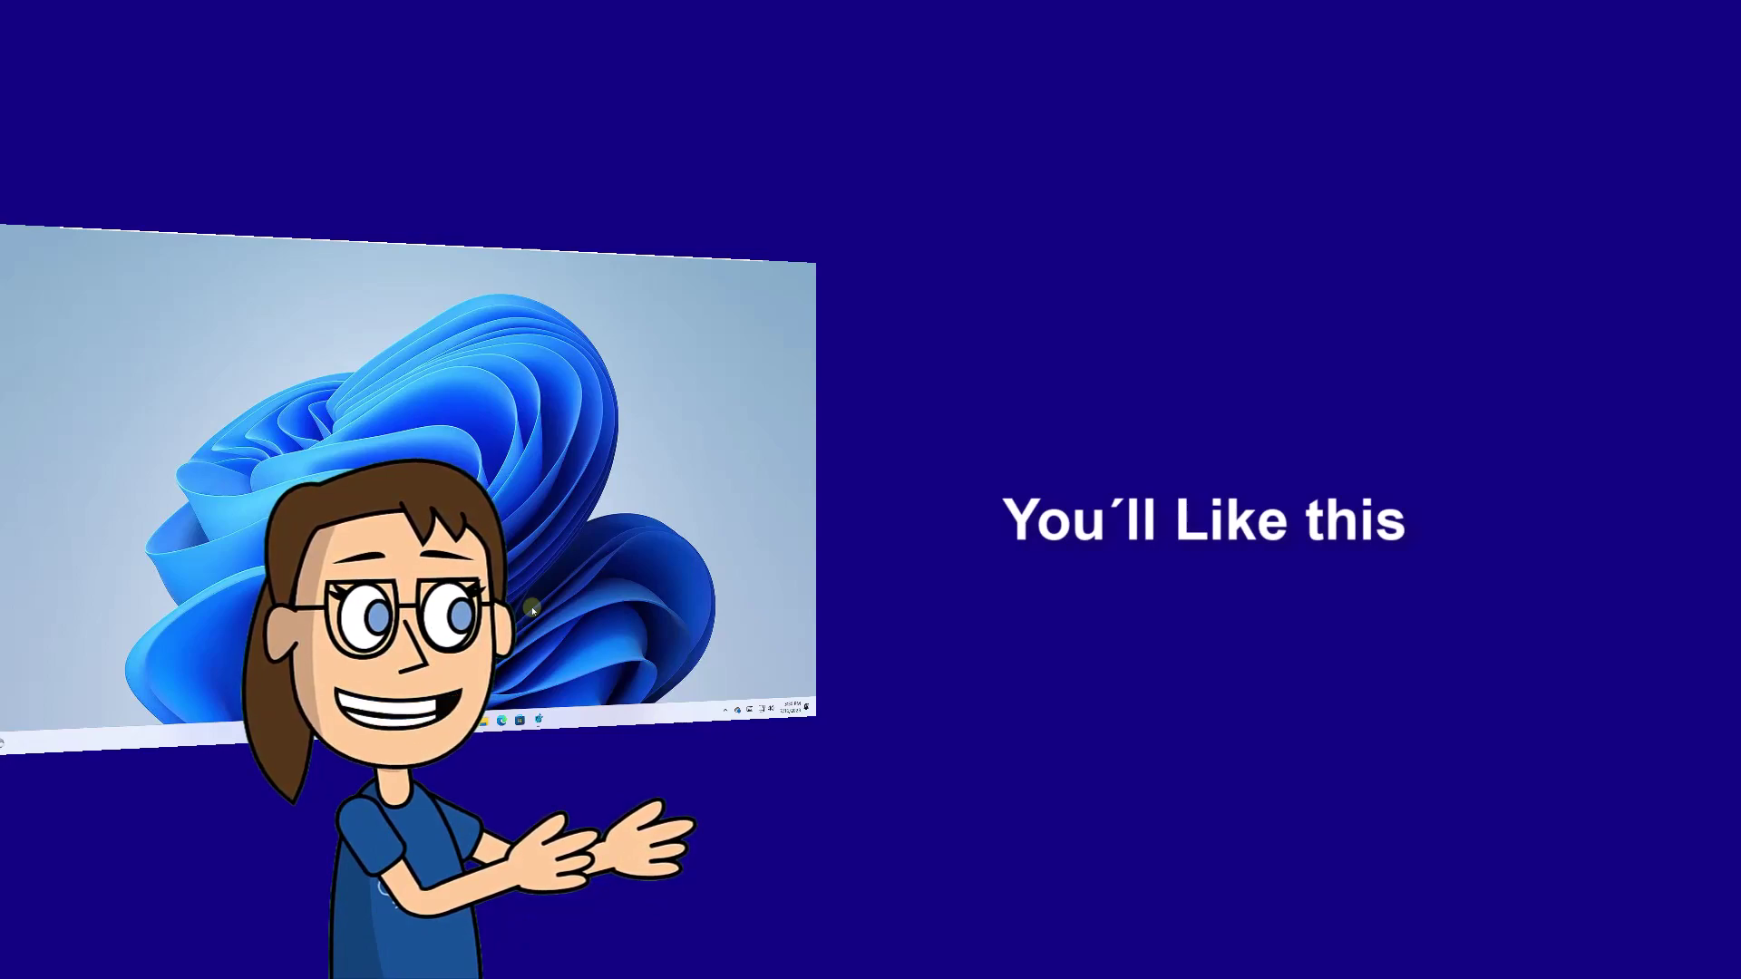